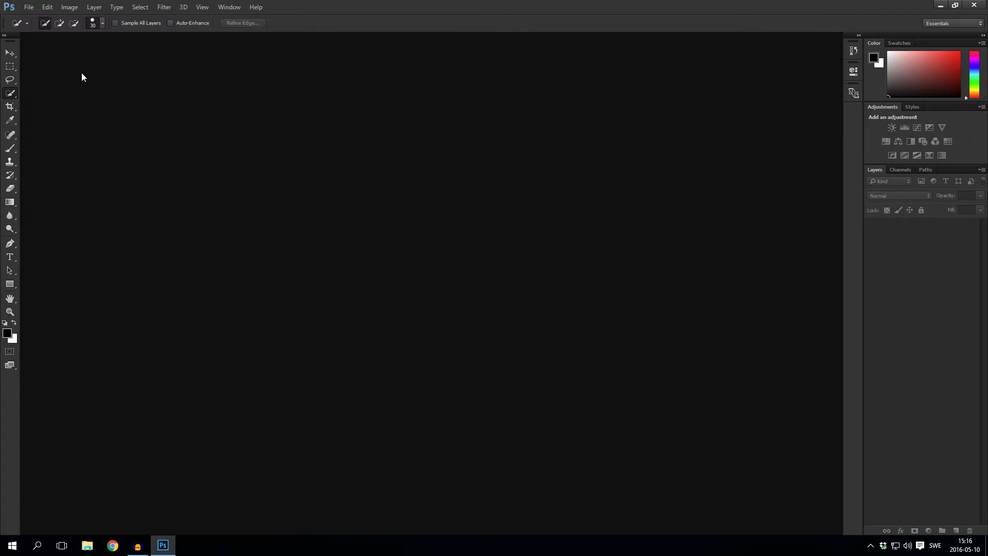
# - Create a new document 800 pixels wide and 500 pixels high
pyautogui.click(30, 7)
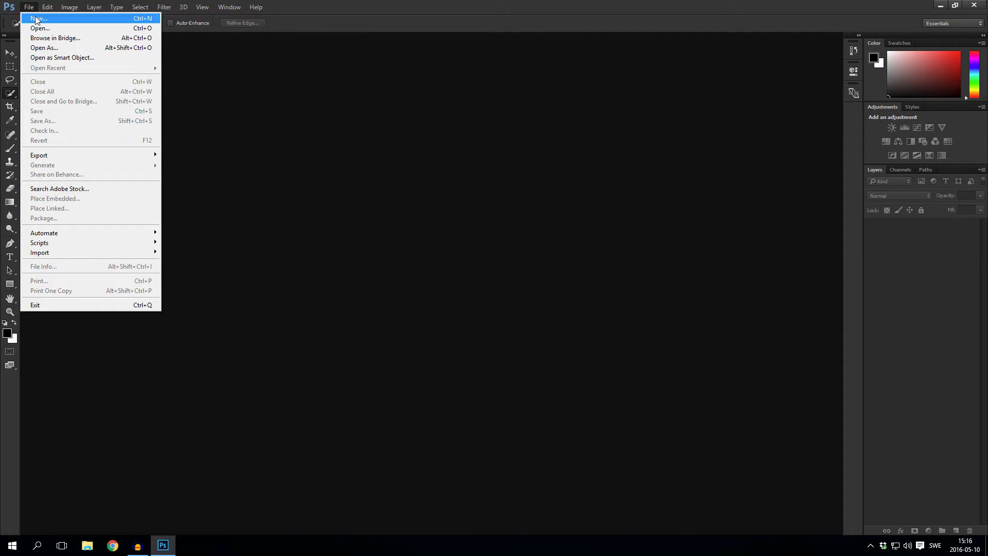
pyautogui.click(43, 19)
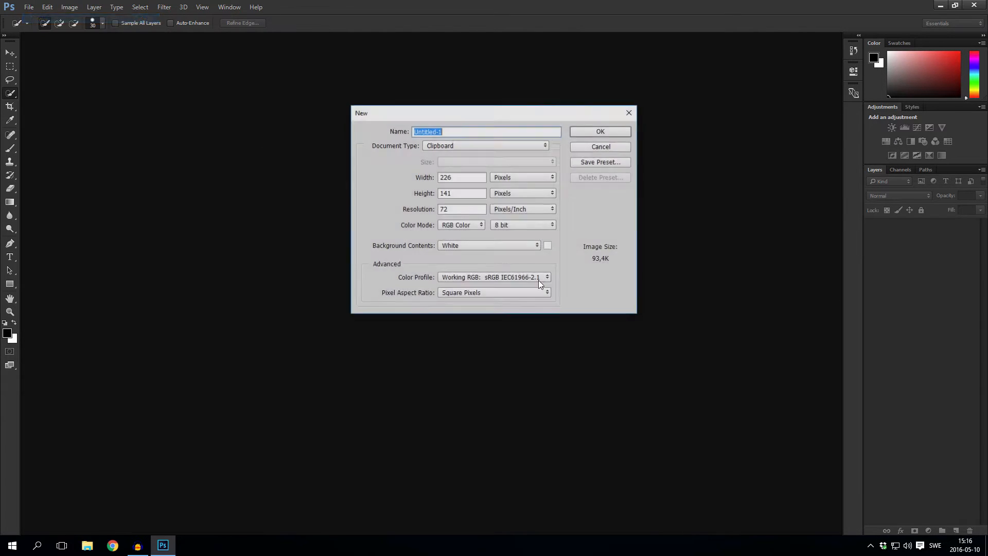
pyautogui.doubleClick(447, 175)
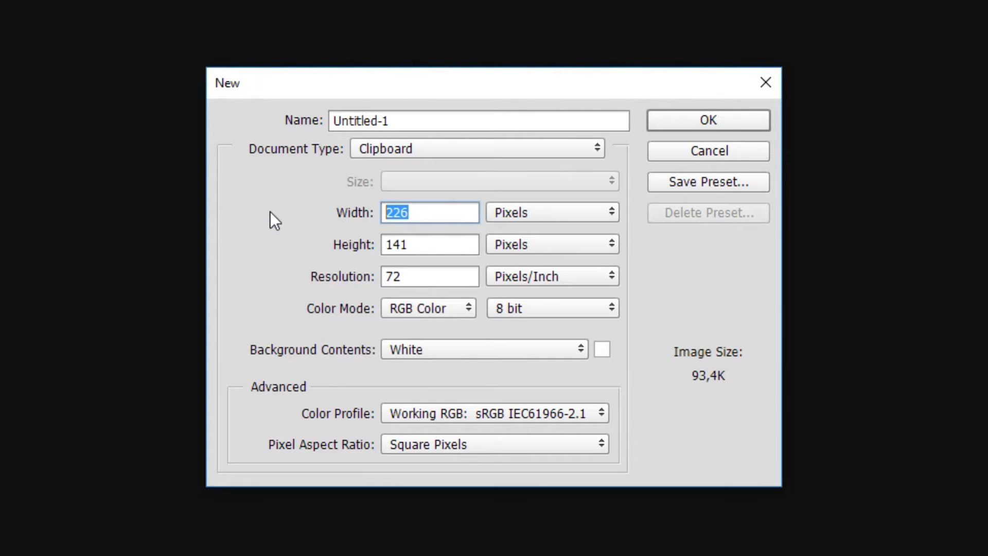
pyautogui.write('800')
pyautogui.press('Tab')
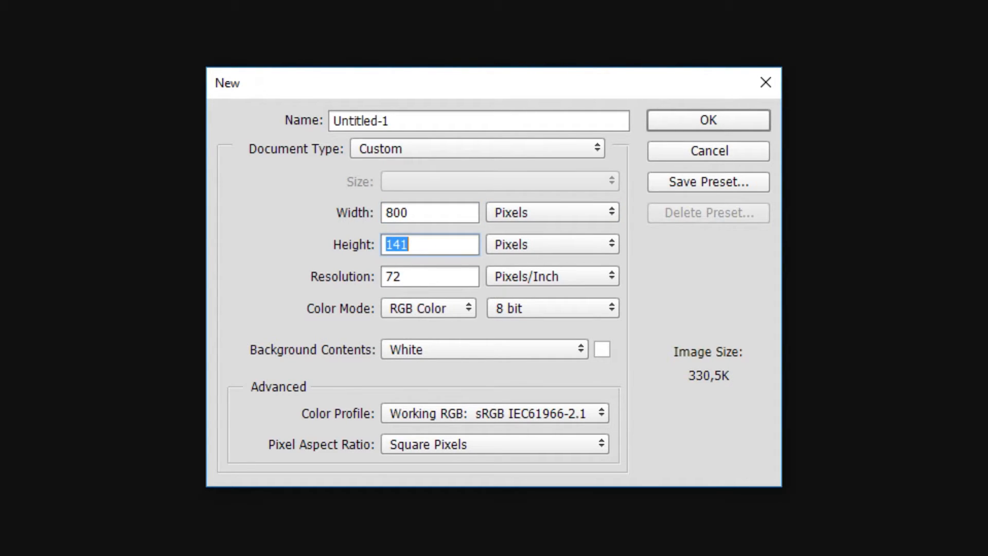
pyautogui.write('400')
pyautogui.press('BackSpace')
pyautogui.press('BackSpace')
pyautogui.press('BackSpace')
pyautogui.write('500')
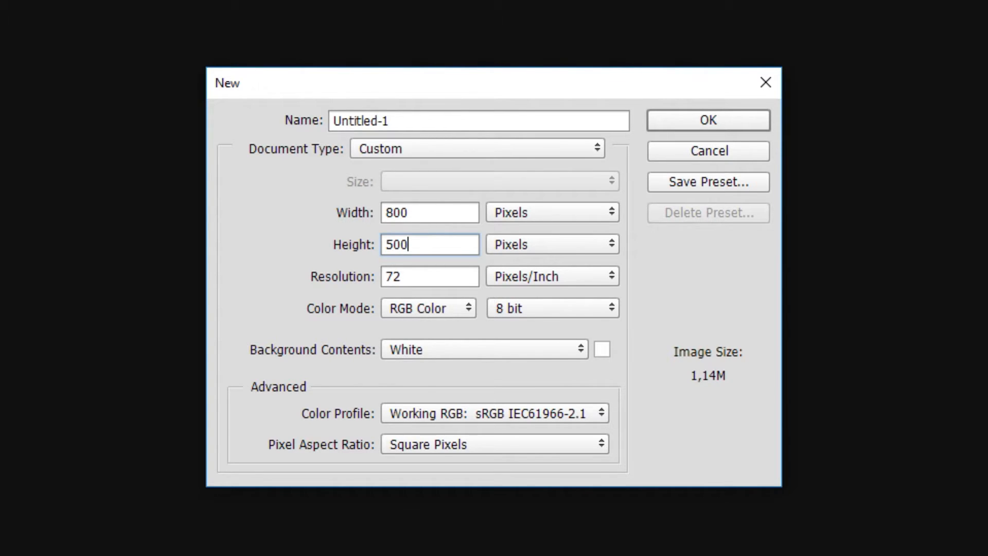
pyautogui.press('Return')
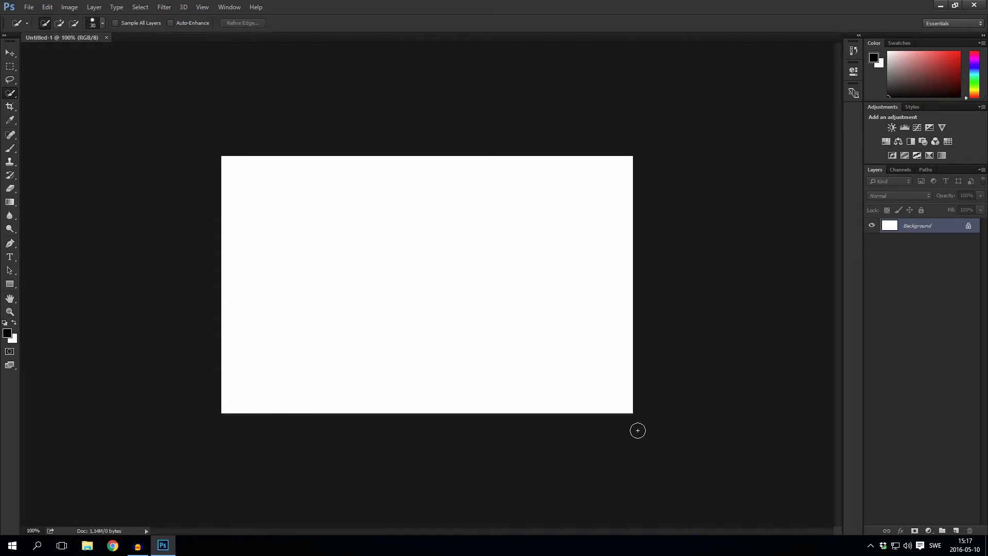
# - Switch the drawing tool from the Brush to the Pencil tool
pyautogui.click(10, 149)
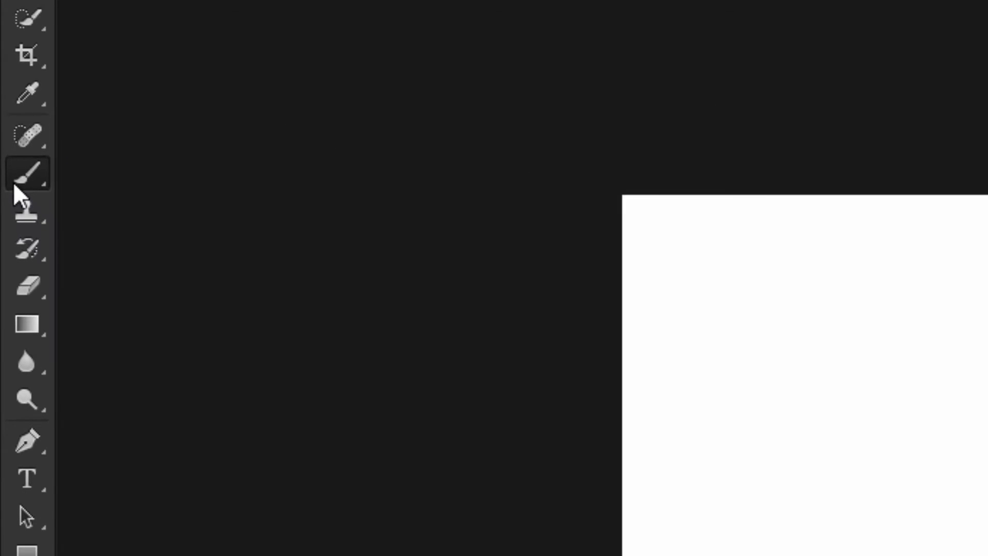
pyautogui.rightClick(15, 185)
pyautogui.click(136, 198)
pyautogui.rightClick(36, 174)
pyautogui.click(136, 190)
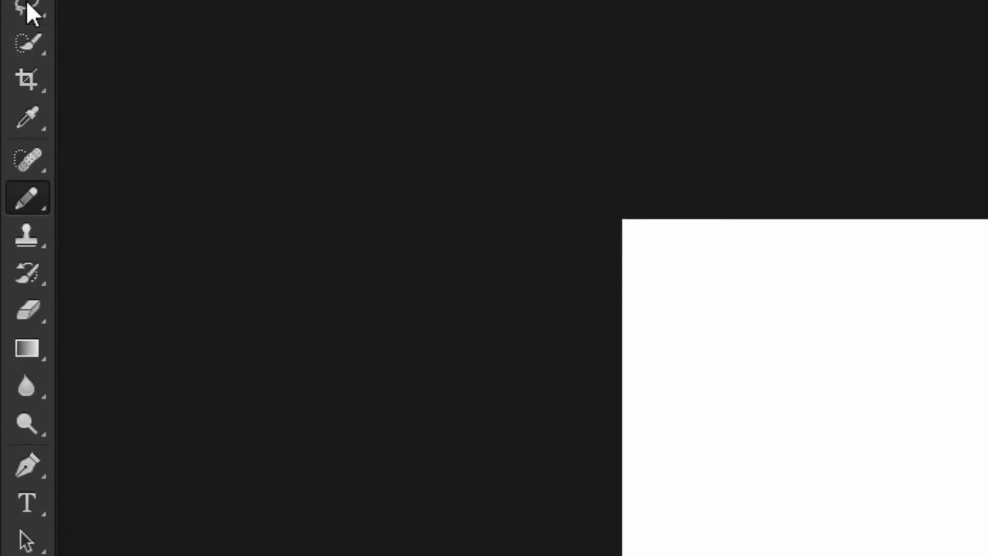
# - Activate the Magic Wand tool, disable its anti-aliasing and set its tolerance to 0
pyautogui.rightClick(22, 18)
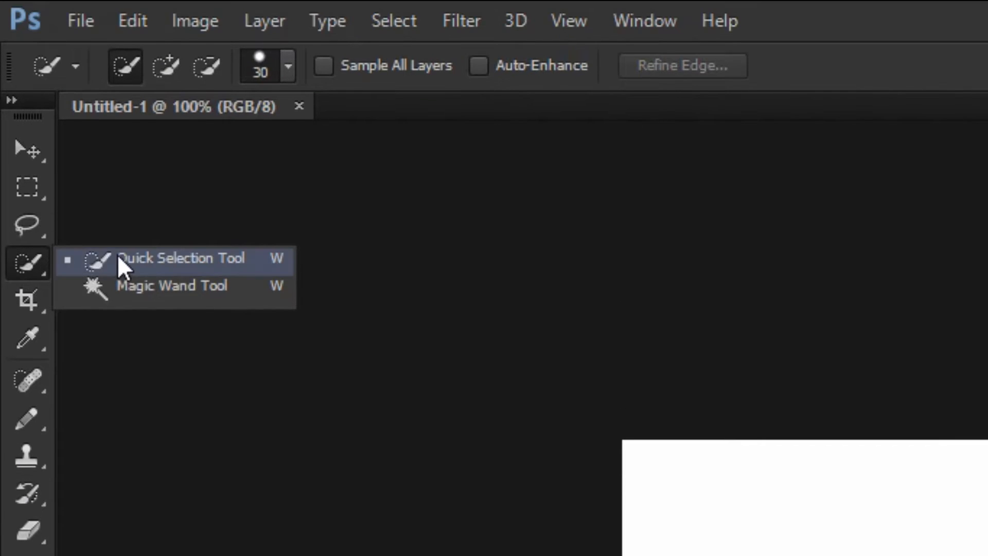
pyautogui.click(134, 296)
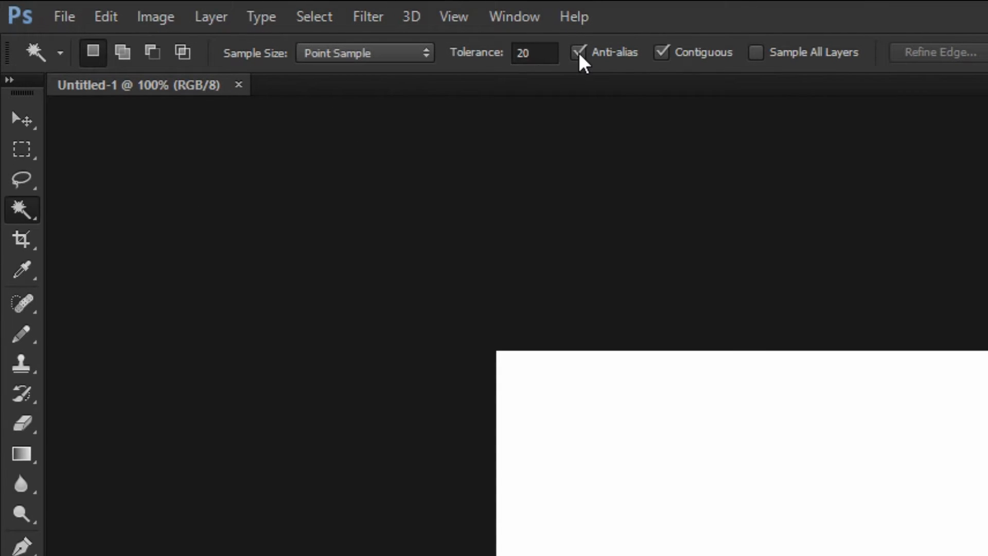
pyautogui.click(579, 51)
pyautogui.click(534, 53)
pyautogui.write('0')
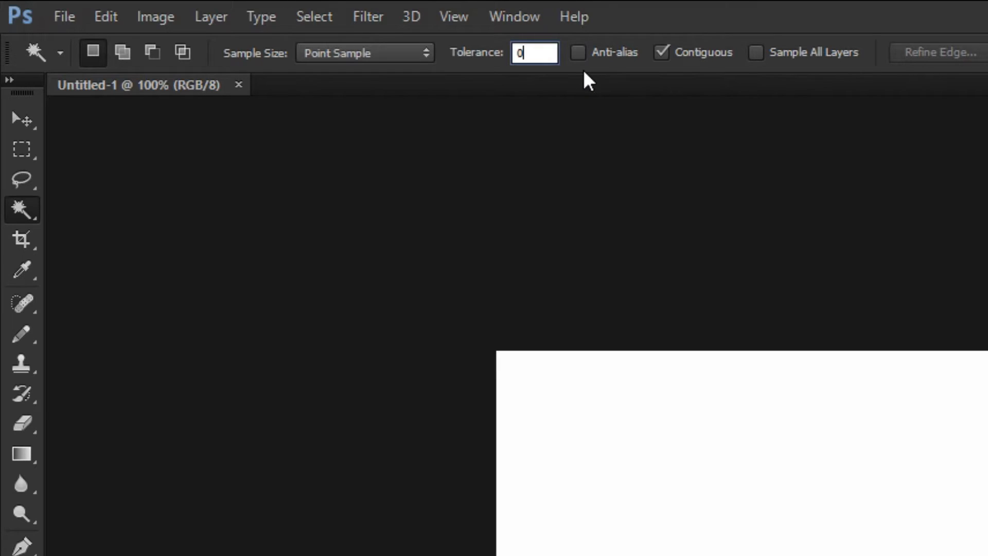
pyautogui.press('Return')
# - Activate the Paint Bucket tool and set its tolerance to 0
pyautogui.click(7, 455)
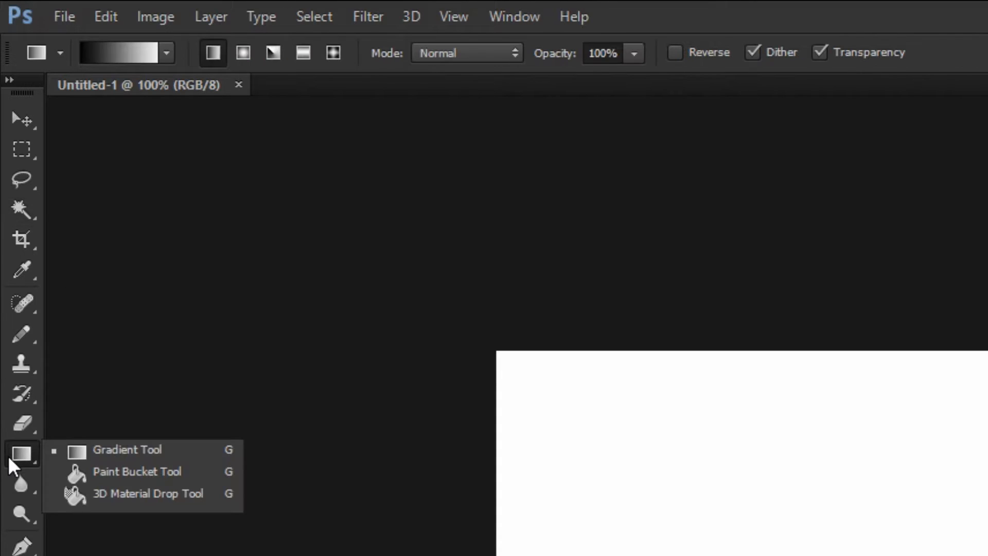
pyautogui.click(102, 471)
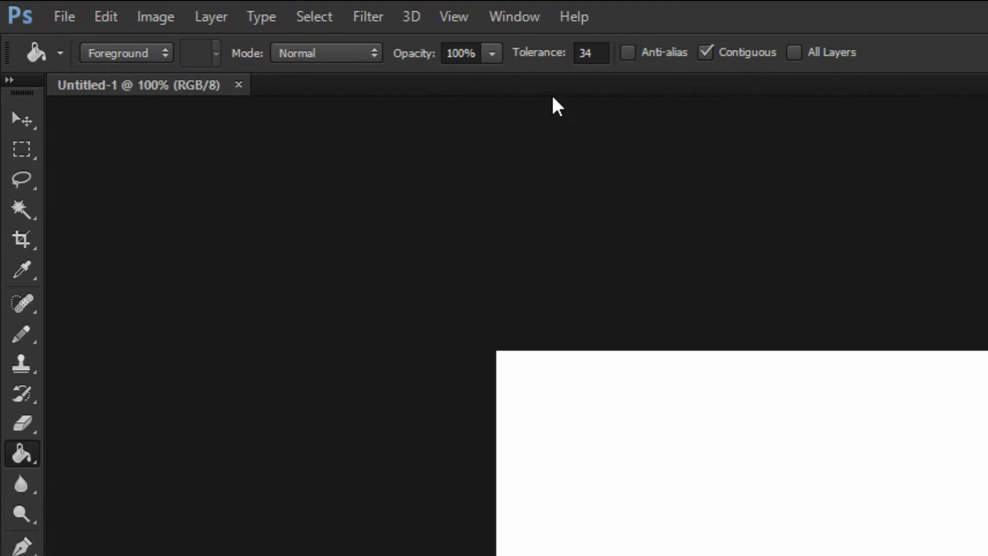
pyautogui.click(600, 51)
pyautogui.write('0')
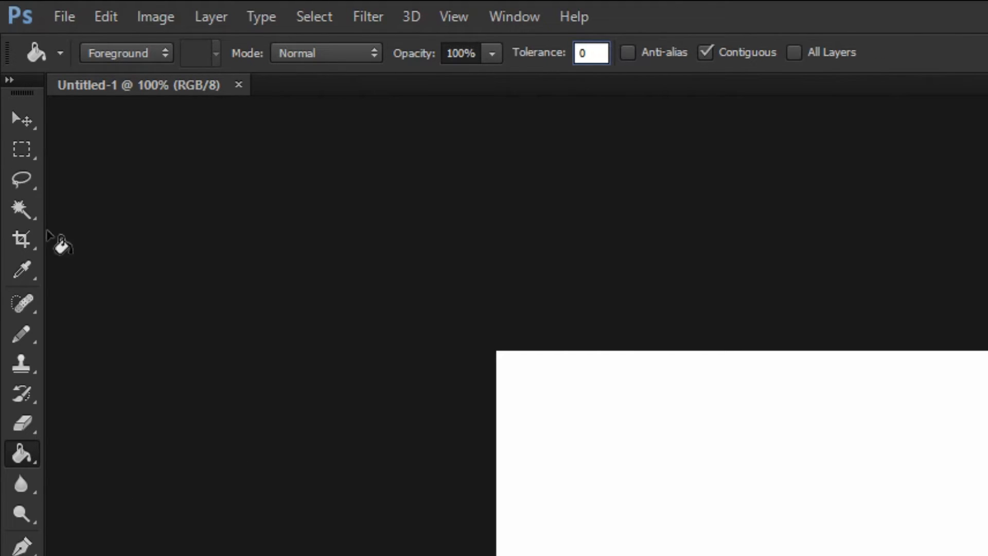
# - Check the Lasso and Marquee tools, and set the Eraser tool's mode to Pencil
pyautogui.click(20, 181)
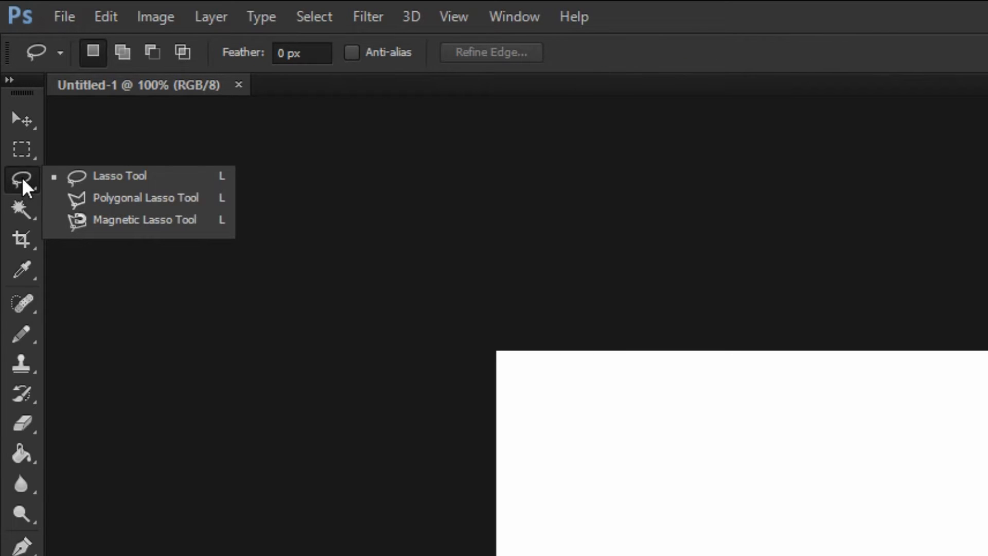
pyautogui.click(23, 149)
pyautogui.moveTo(21, 424); pyautogui.dragTo(63, 415)
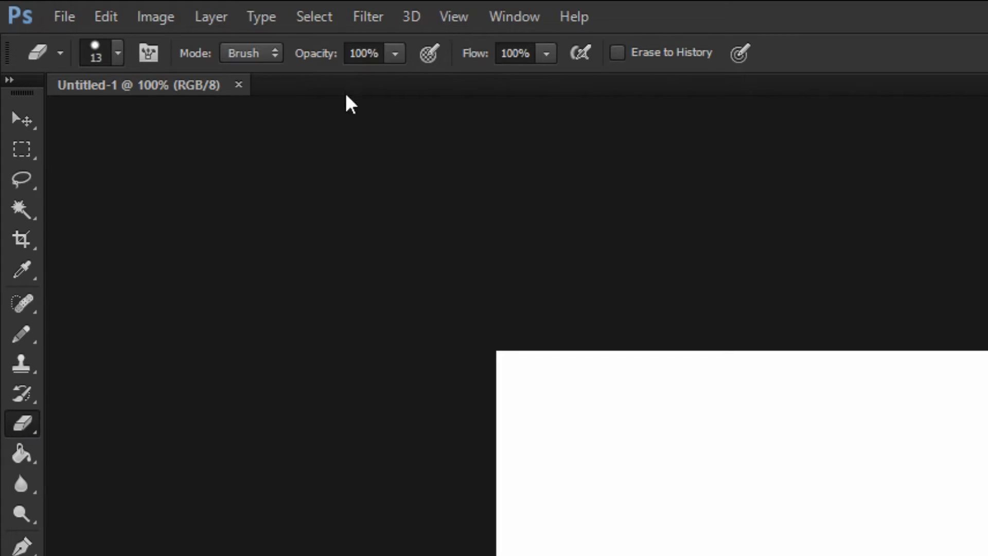
pyautogui.click(258, 58)
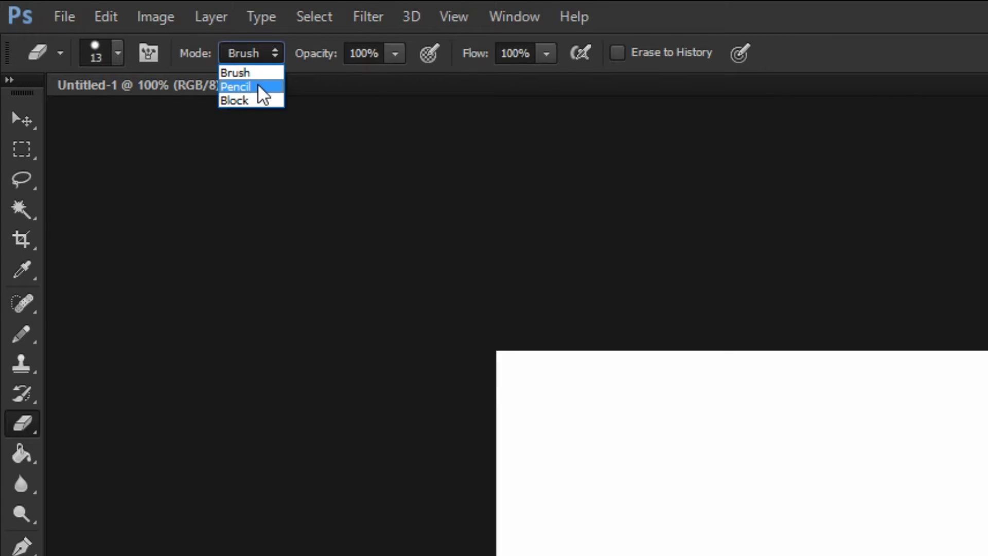
pyautogui.click(257, 85)
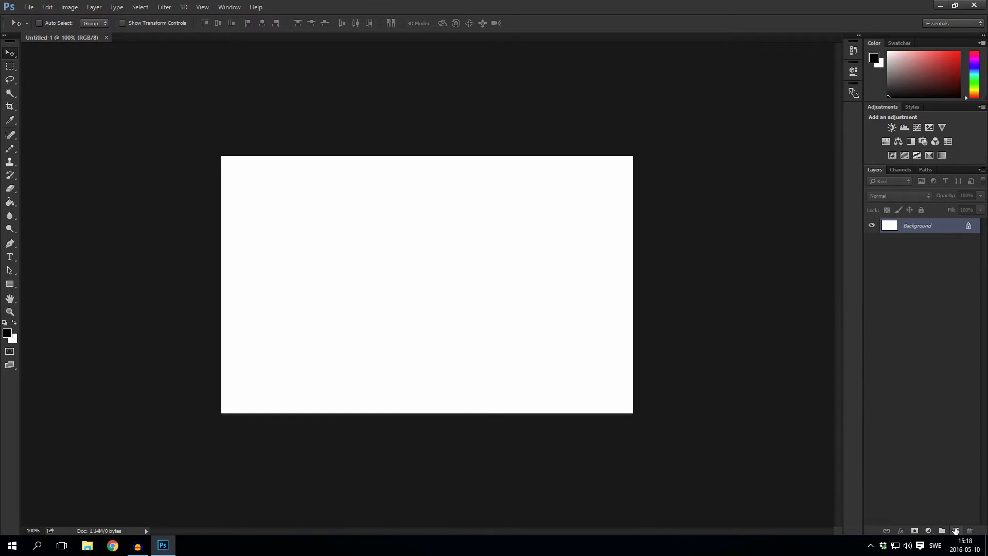
# - Add a new layer and draw one large, closed, roughly round black outline on it with a 7 px Pencil
pyautogui.click(956, 530)
pyautogui.click(11, 154)
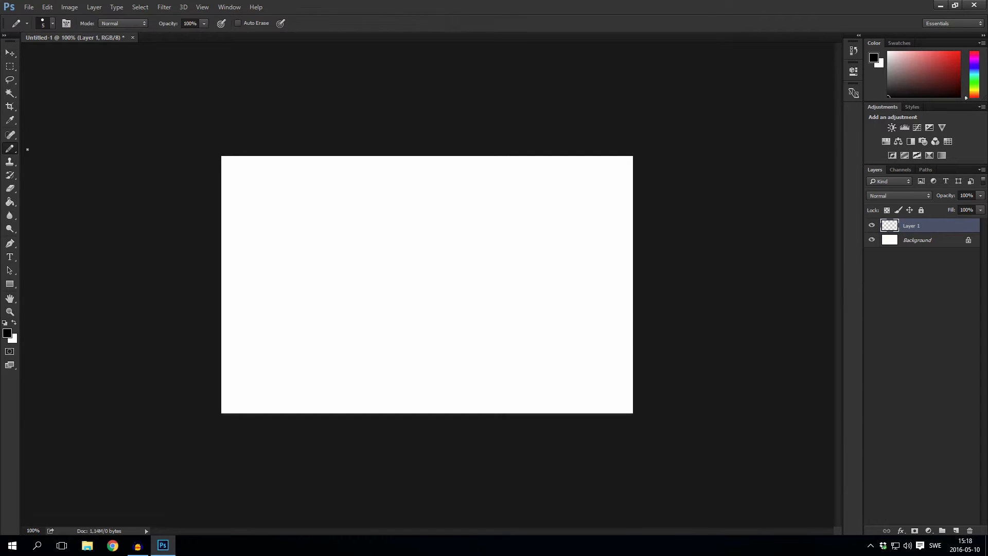
pyautogui.moveTo(459, 252); pyautogui.dragTo(463, 264)
pyautogui.moveTo(400, 238)
pyautogui.mouseDown()
pyautogui.moveTo(481, 242)
pyautogui.moveTo(397, 242)
pyautogui.mouseUp()
pyautogui.scroll(5, 462, 276)
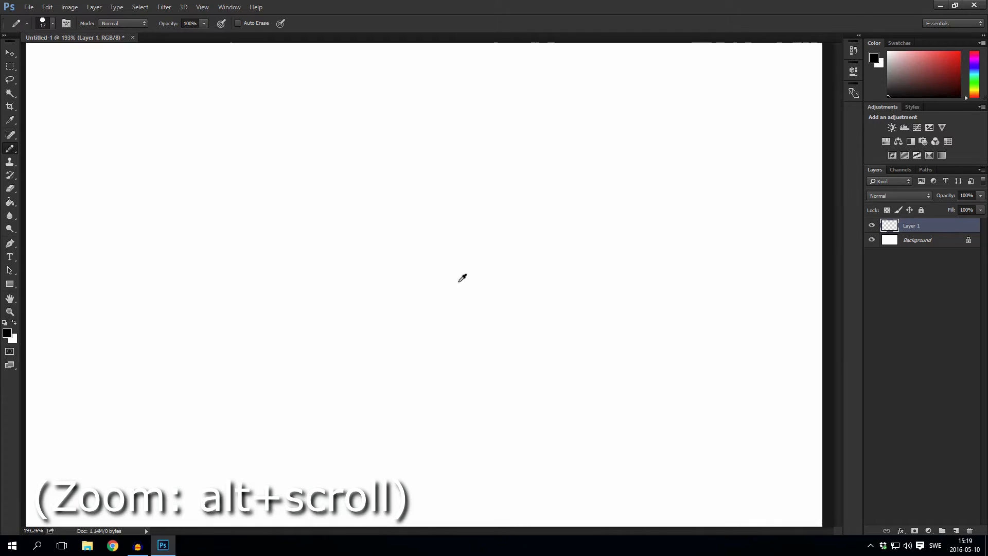
pyautogui.scroll(1, 462, 278)
pyautogui.moveTo(472, 280); pyautogui.dragTo(465, 282)
pyautogui.moveTo(501, 535); pyautogui.dragTo(505, 533)
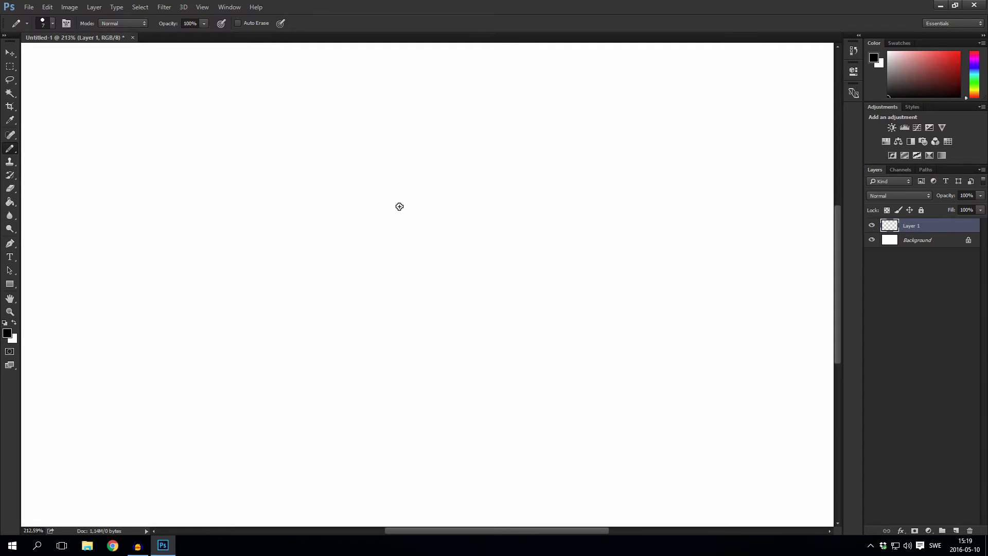
pyautogui.moveTo(429, 159)
pyautogui.mouseDown()
pyautogui.moveTo(359, 159)
pyautogui.moveTo(312, 172)
pyautogui.moveTo(264, 226)
pyautogui.moveTo(258, 266)
pyautogui.moveTo(268, 348)
pyautogui.moveTo(293, 382)
pyautogui.moveTo(383, 425)
pyautogui.moveTo(501, 426)
pyautogui.moveTo(550, 396)
pyautogui.moveTo(576, 363)
pyautogui.moveTo(589, 317)
pyautogui.moveTo(564, 231)
pyautogui.moveTo(541, 204)
pyautogui.moveTo(433, 160)
pyautogui.mouseUp()
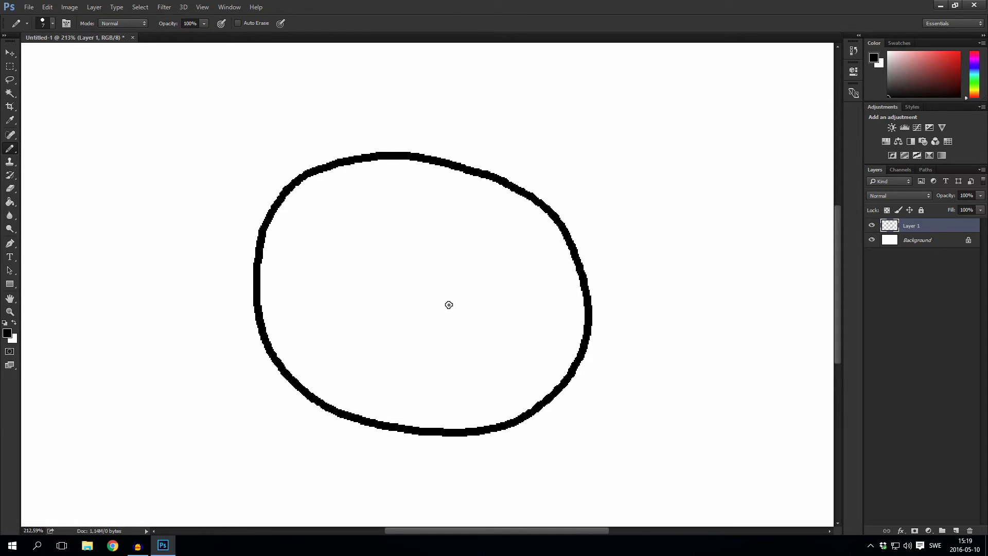
# - Draw two small round eye outlines side by side inside the large outline with a slightly smaller Pencil
pyautogui.scroll(2, 415, 365)
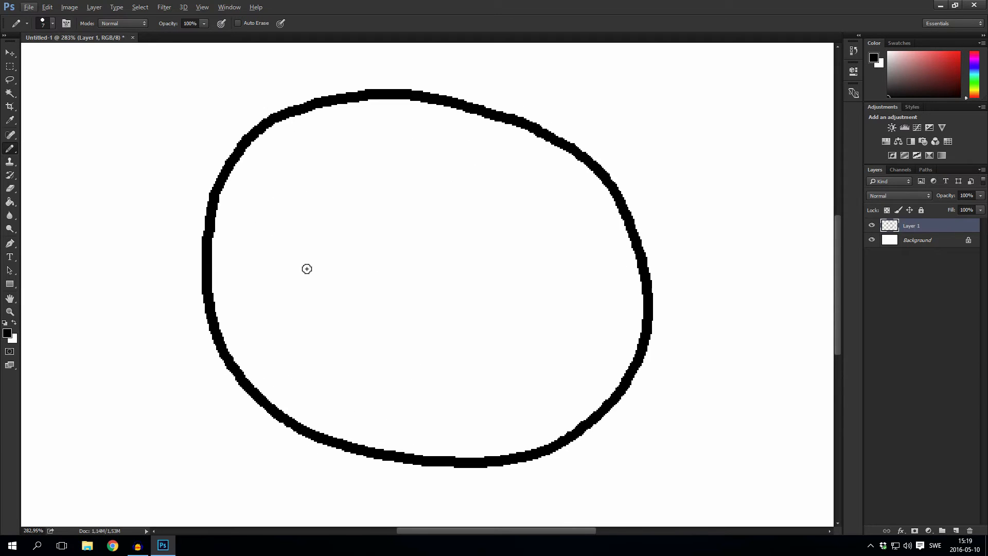
pyautogui.scroll(1, 316, 258)
pyautogui.keyDown('alt'); pyautogui.rightClick(482, 269); pyautogui.keyUp('alt')
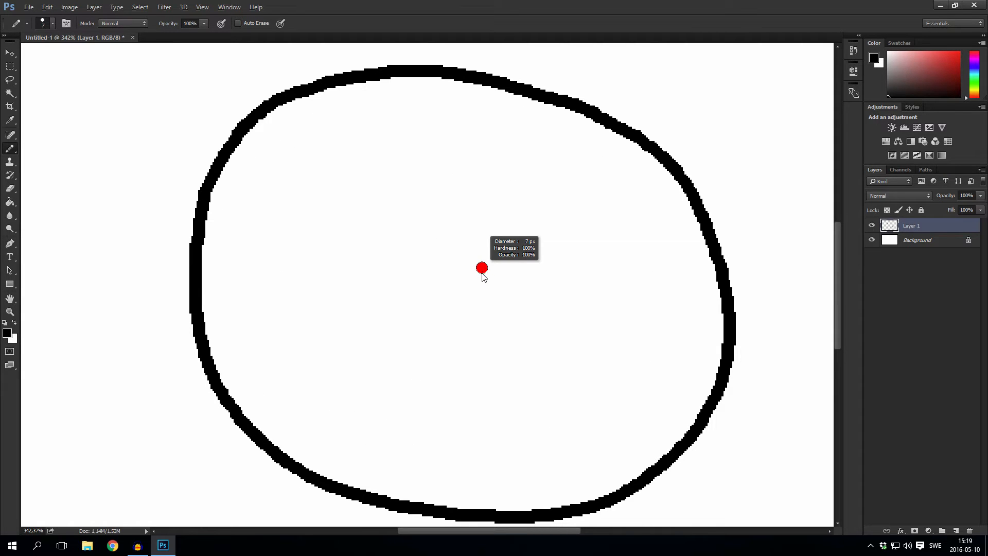
pyautogui.moveTo(483, 286); pyautogui.dragTo(481, 287)
pyautogui.moveTo(447, 253)
pyautogui.mouseDown()
pyautogui.moveTo(412, 263)
pyautogui.moveTo(404, 287)
pyautogui.moveTo(412, 320)
pyautogui.moveTo(447, 338)
pyautogui.moveTo(484, 328)
pyautogui.moveTo(491, 299)
pyautogui.moveTo(446, 252)
pyautogui.mouseUp()
pyautogui.moveTo(295, 237)
pyautogui.mouseDown()
pyautogui.moveTo(258, 245)
pyautogui.moveTo(243, 290)
pyautogui.moveTo(285, 318)
pyautogui.moveTo(327, 315)
pyautogui.moveTo(340, 273)
pyautogui.moveTo(322, 246)
pyautogui.moveTo(293, 236)
pyautogui.mouseUp()
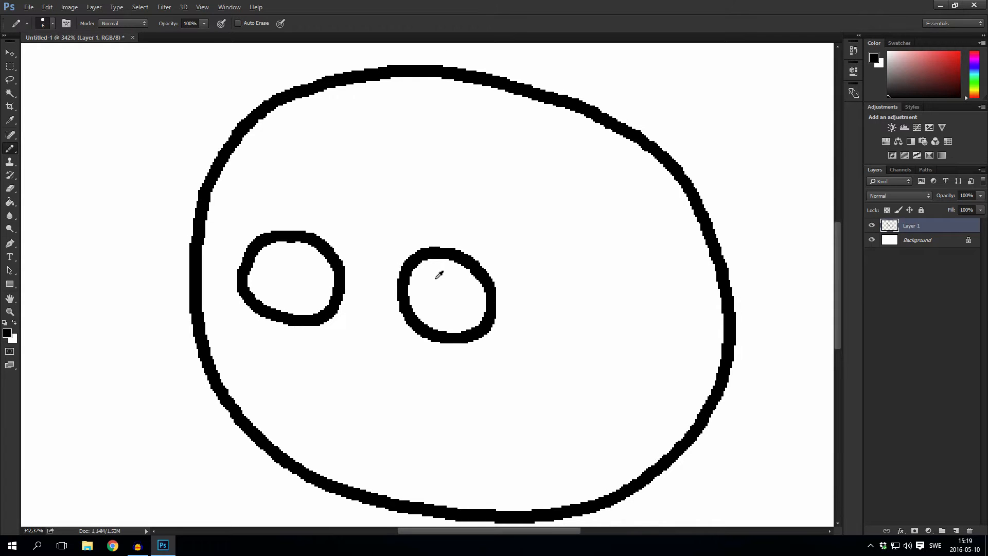
pyautogui.scroll(-2, 440, 280)
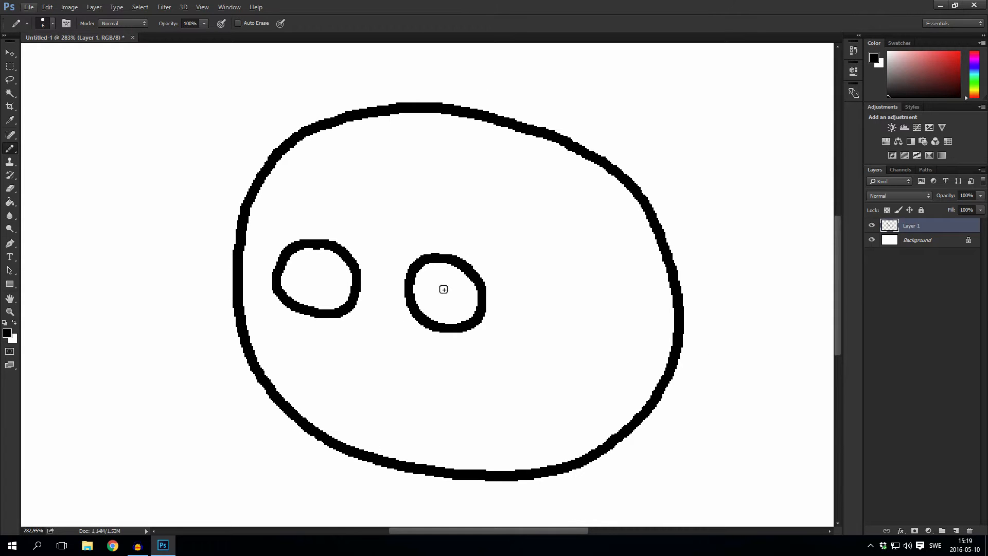
# - Switch to Chrome, search Google for "sweden" and copy the image of the Swedish flag from the results
pyautogui.click(112, 546)
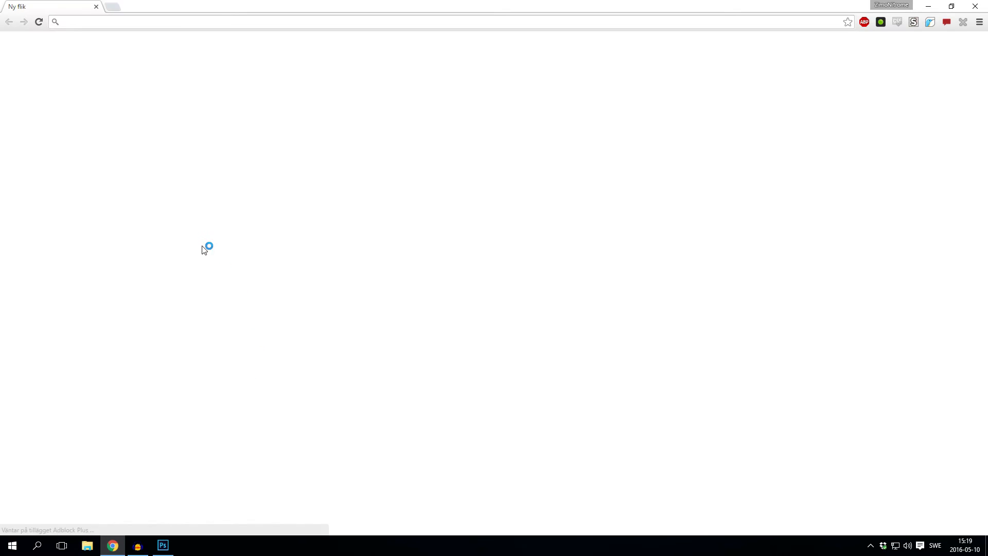
pyautogui.click(365, 193)
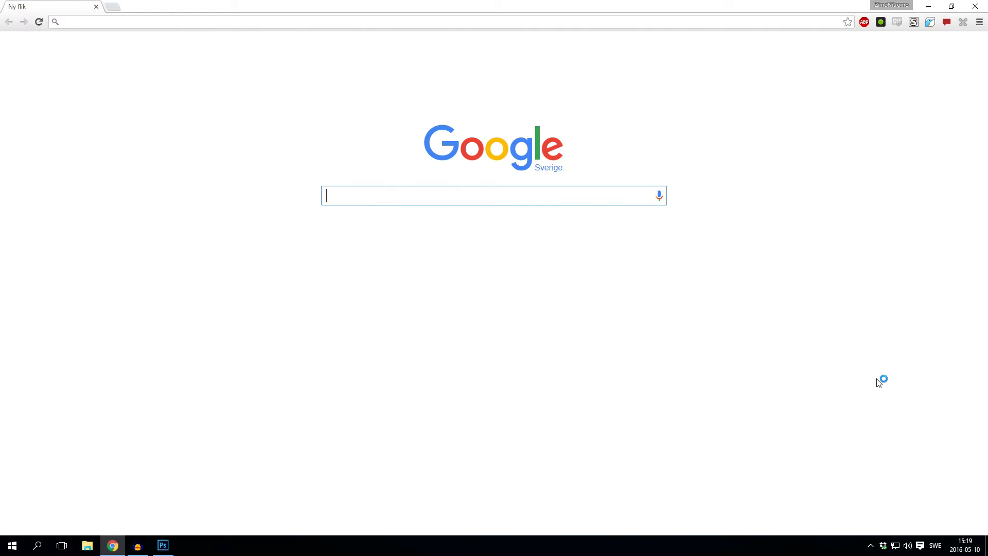
pyautogui.write('sweden')
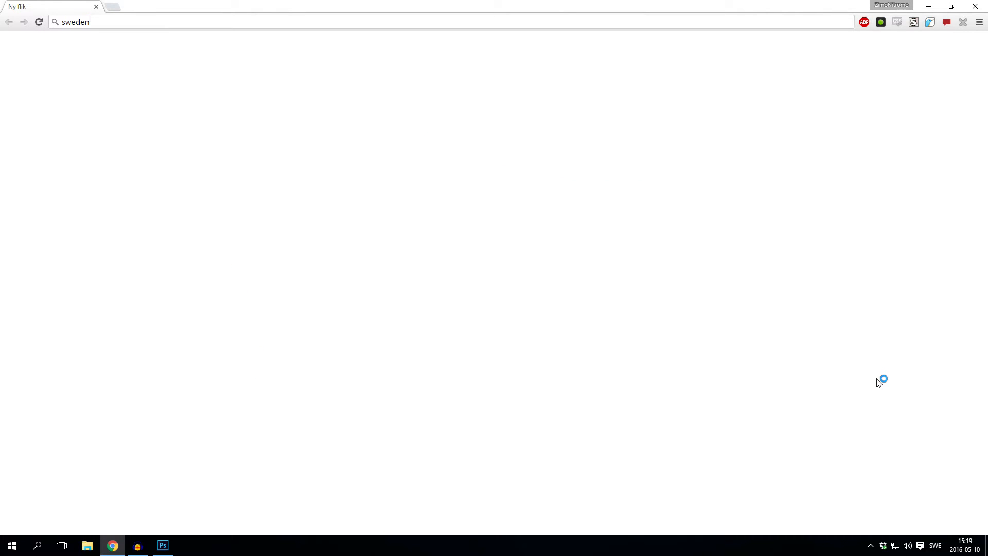
pyautogui.press('Return')
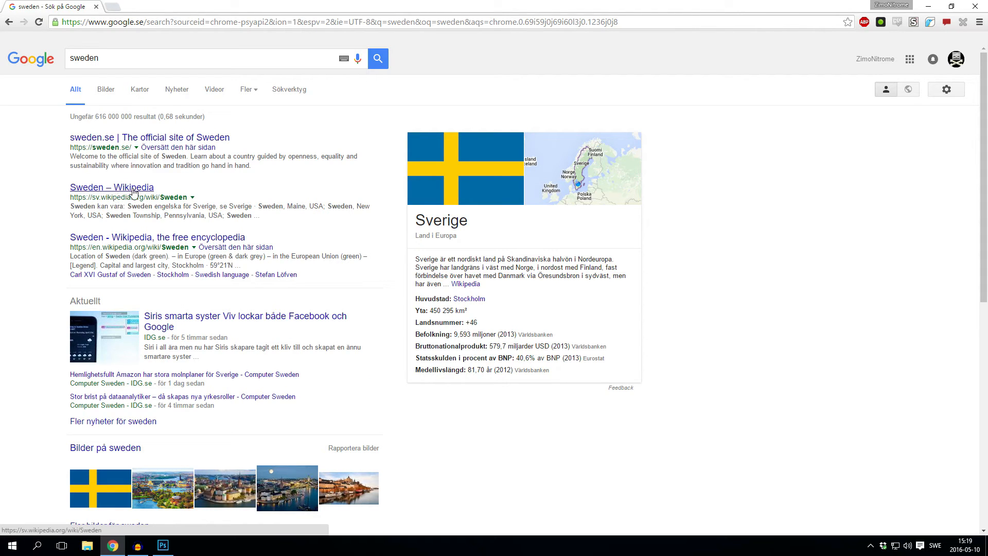
pyautogui.rightClick(470, 161)
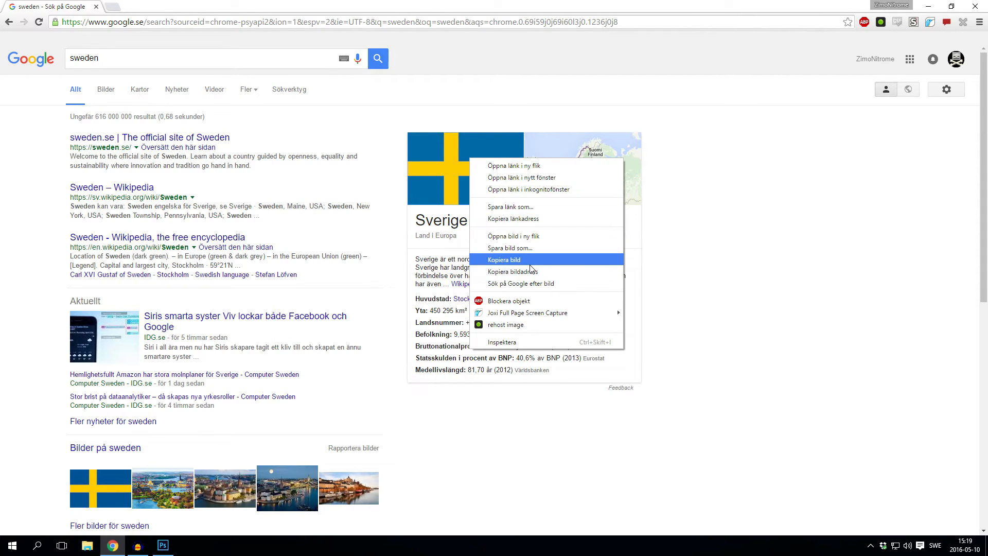
pyautogui.click(531, 265)
# - Switch back to Photoshop, paste the Swedish flag over the drawing as a new layer and activate the Move tool
pyautogui.click(163, 545)
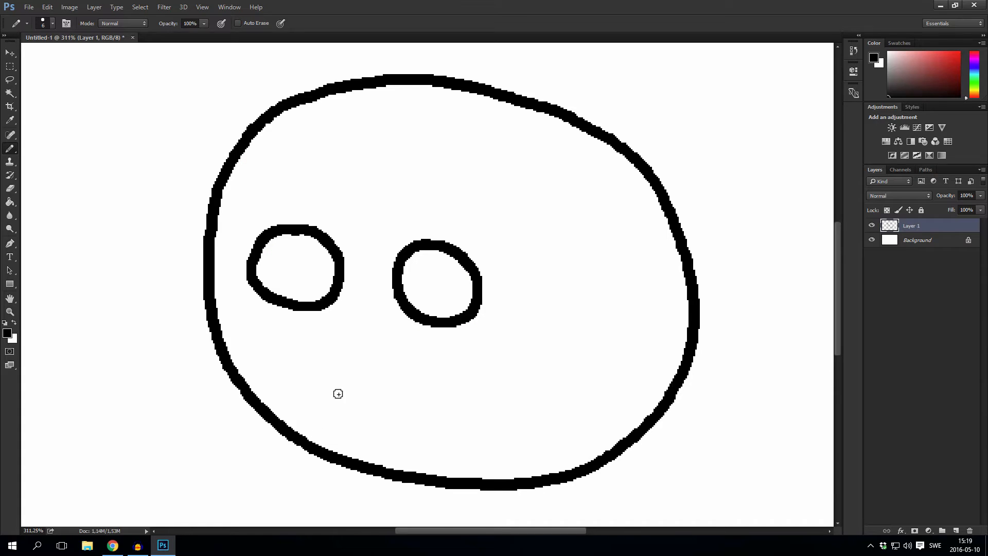
pyautogui.hotkey('ctrl', 'v')
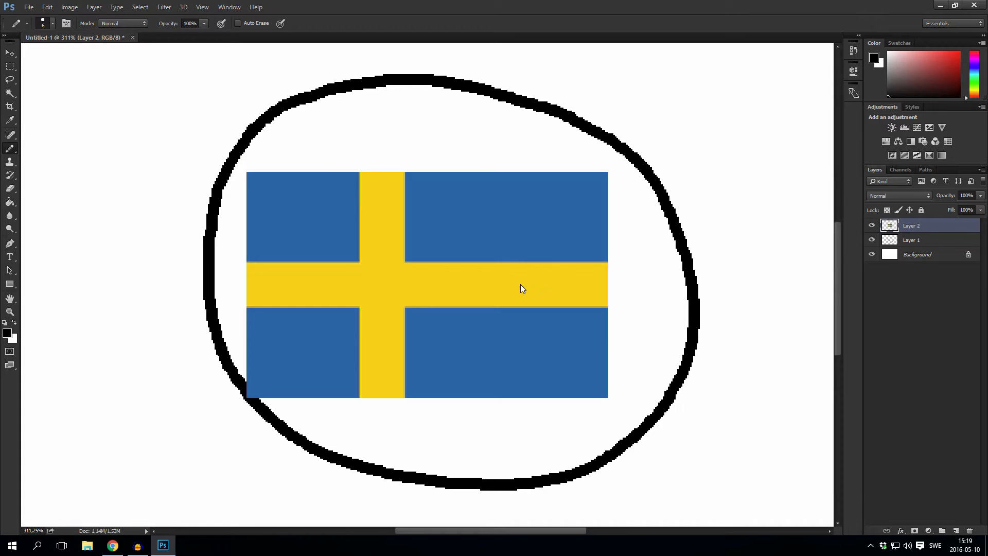
pyautogui.scroll(-3, 278, 157)
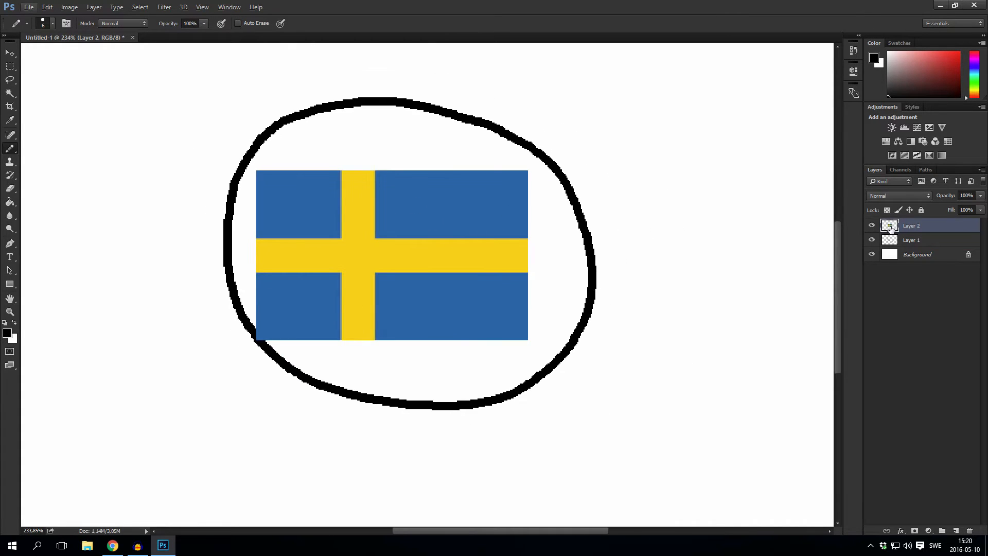
pyautogui.click(11, 53)
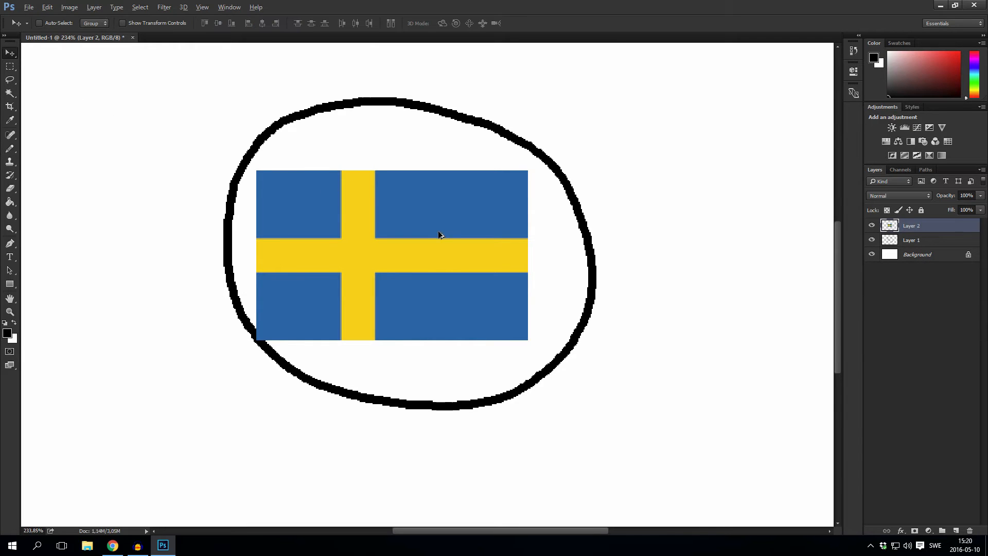
# - Move the pasted Swedish flag off the ball into the empty canvas area above and to its left
pyautogui.scroll(-3, 426, 223)
pyautogui.scroll(2, 290, 213)
pyautogui.moveTo(476, 309); pyautogui.dragTo(197, 129)
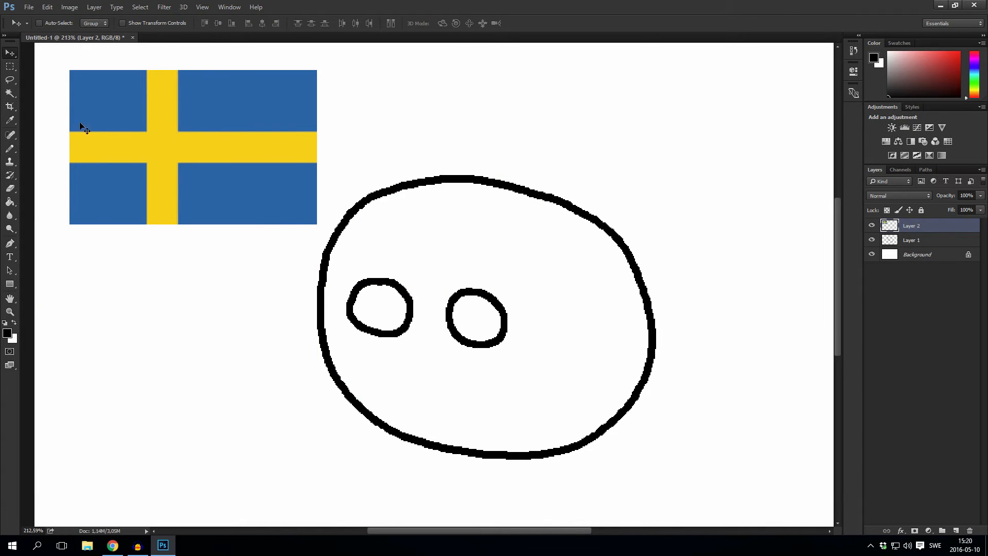
# - Sample the flag's blue and fill the ball's body with it on Layer 1, leaving both eyes unfilled
pyautogui.click(10, 120)
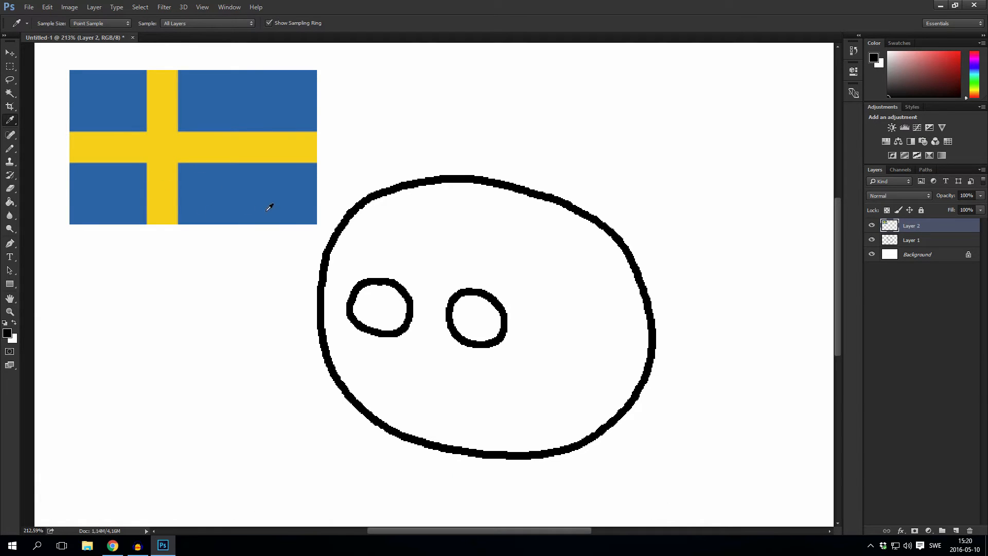
pyautogui.click(222, 184)
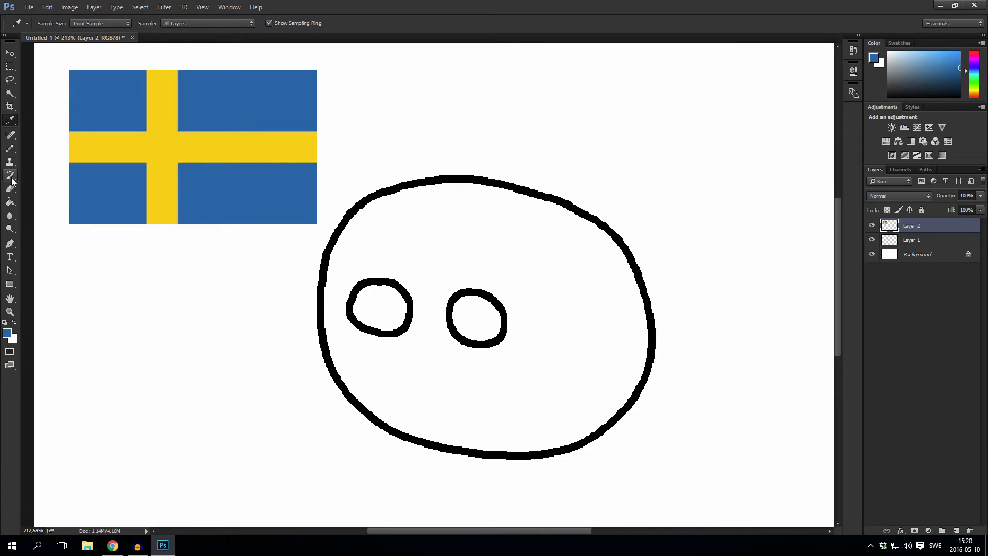
pyautogui.click(10, 201)
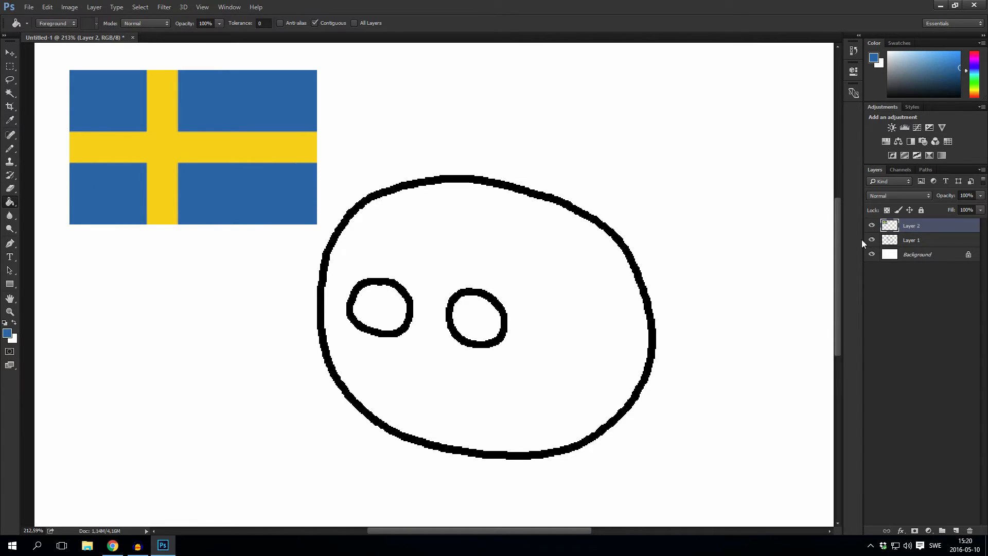
pyautogui.click(913, 241)
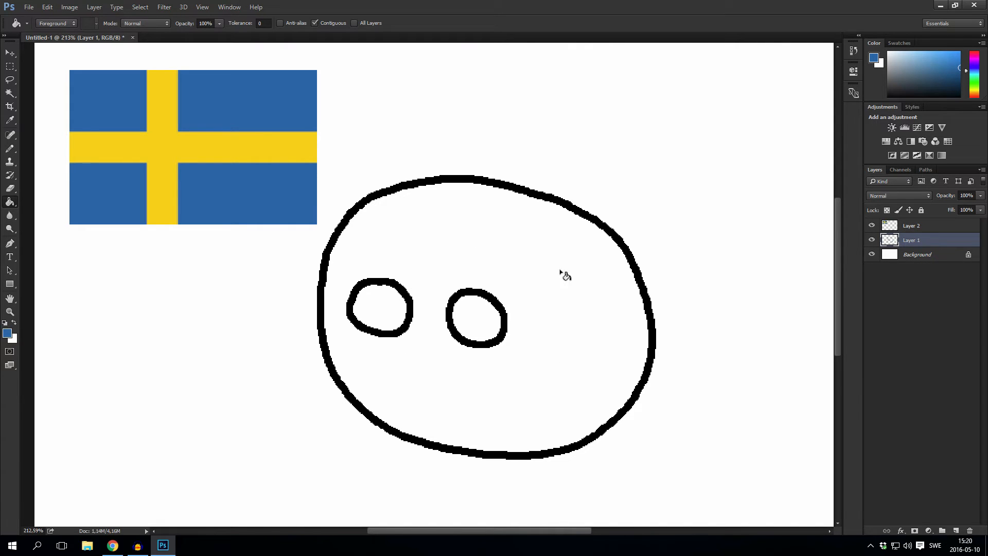
pyautogui.click(588, 281)
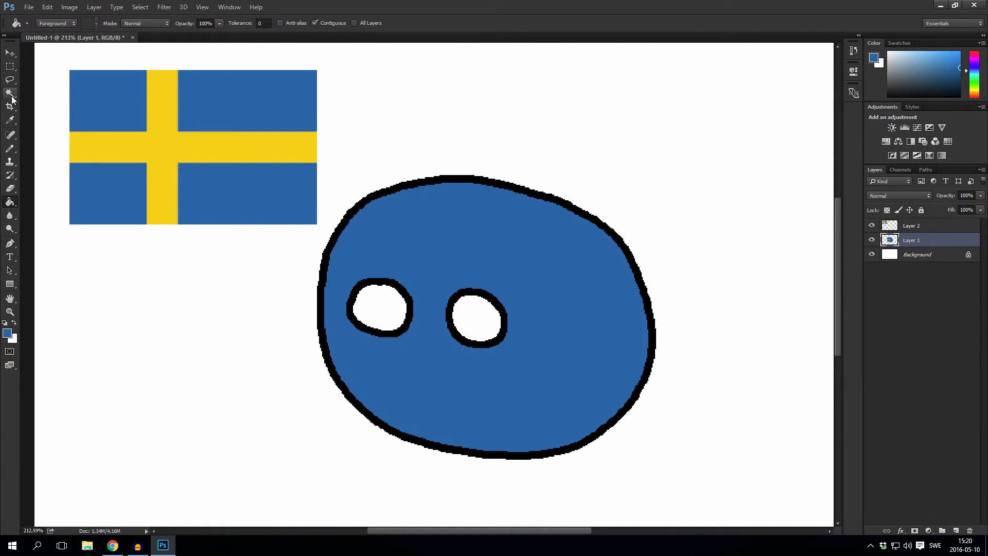
# - Select the ball's blue area with the Magic Wand and sample the flag's yellow as the foreground colour
pyautogui.click(10, 93)
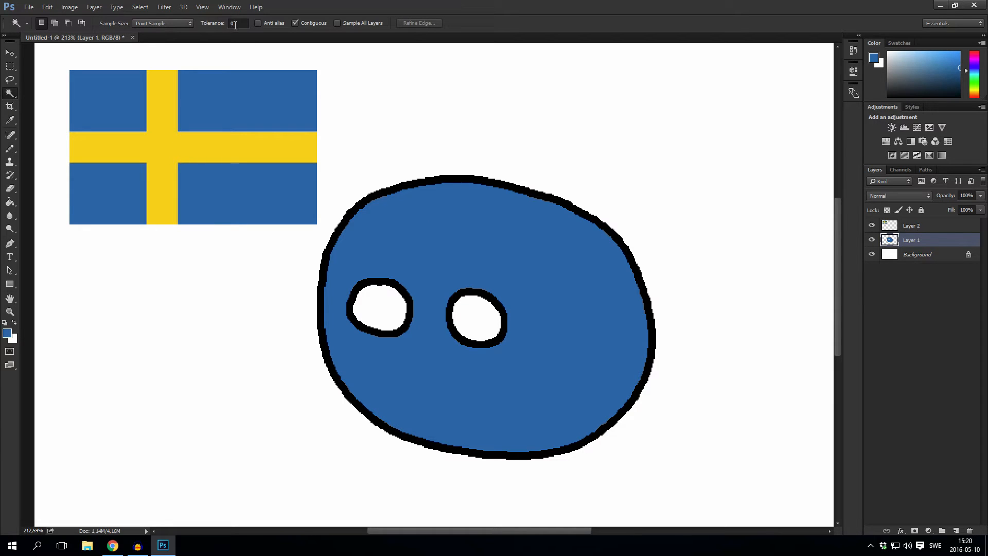
pyautogui.click(439, 218)
pyautogui.press('i')
pyautogui.click(164, 125)
pyautogui.click(165, 132)
# - Draw the curved yellow edge lines of the vertical and horizontal cross bars inside the selection with the Pencil
pyautogui.press('b')
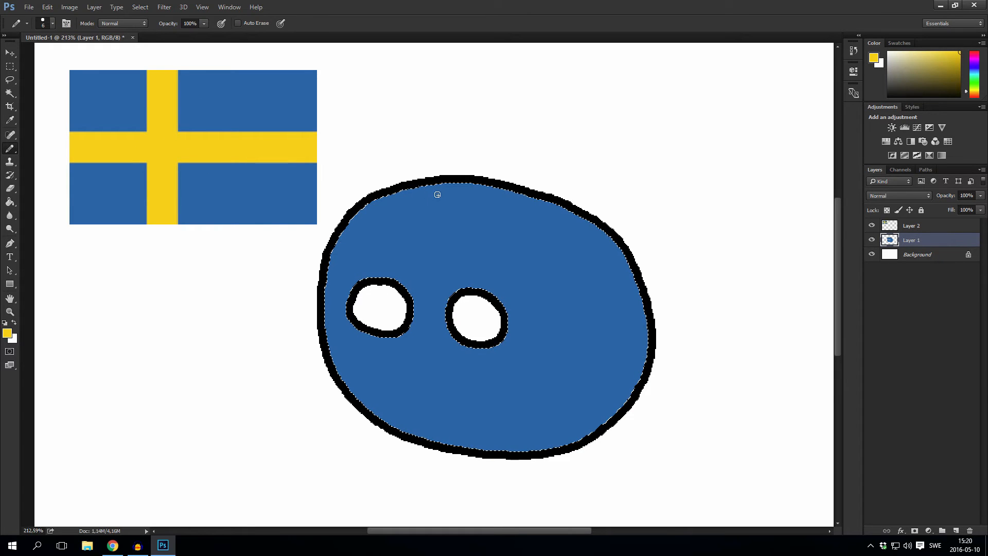
pyautogui.scroll(1, 454, 289)
pyautogui.scroll(-2, 437, 226)
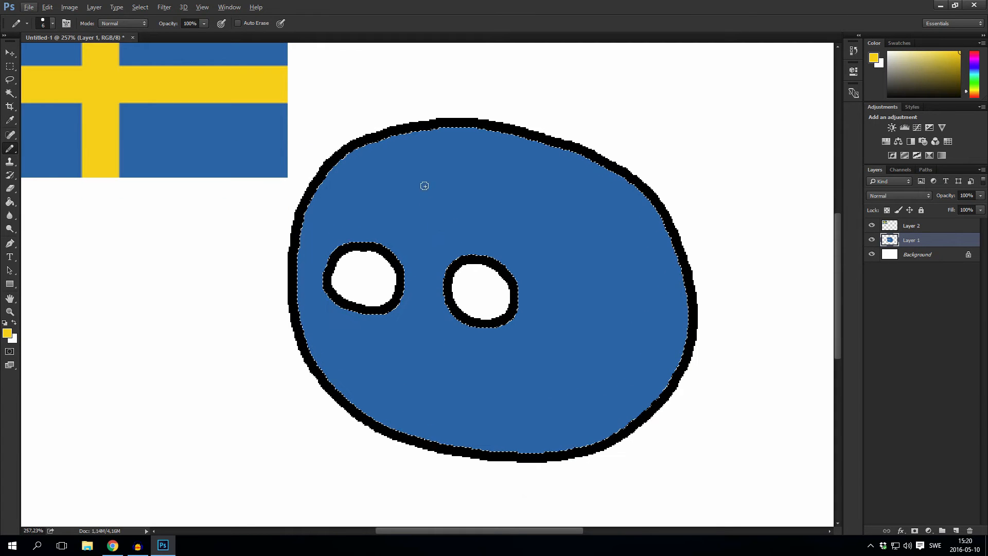
pyautogui.moveTo(418, 125)
pyautogui.mouseDown()
pyautogui.moveTo(397, 174)
pyautogui.moveTo(379, 289)
pyautogui.moveTo(378, 341)
pyautogui.moveTo(397, 429)
pyautogui.mouseUp()
pyautogui.moveTo(476, 129)
pyautogui.mouseDown()
pyautogui.moveTo(448, 180)
pyautogui.moveTo(428, 313)
pyautogui.moveTo(445, 412)
pyautogui.mouseUp()
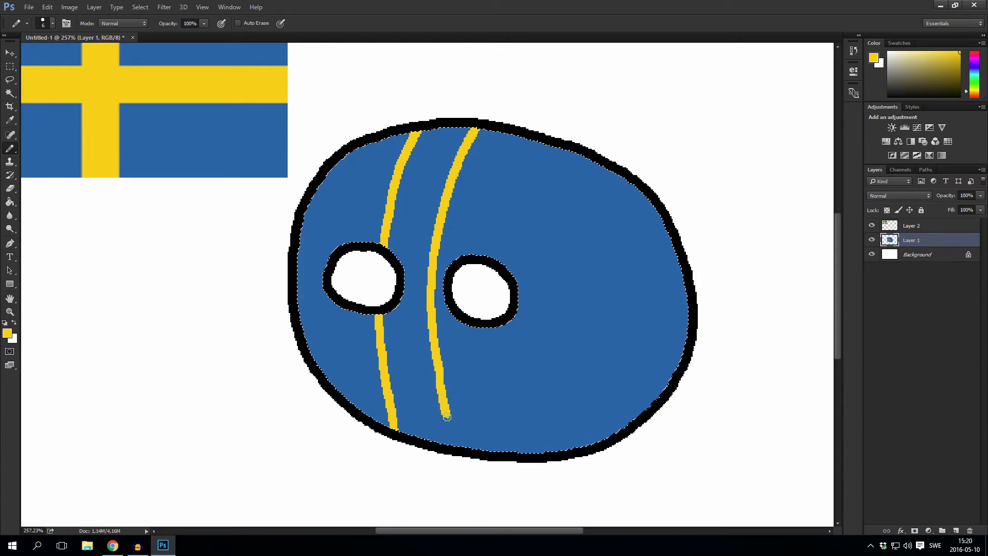
pyautogui.moveTo(282, 307); pyautogui.dragTo(344, 321)
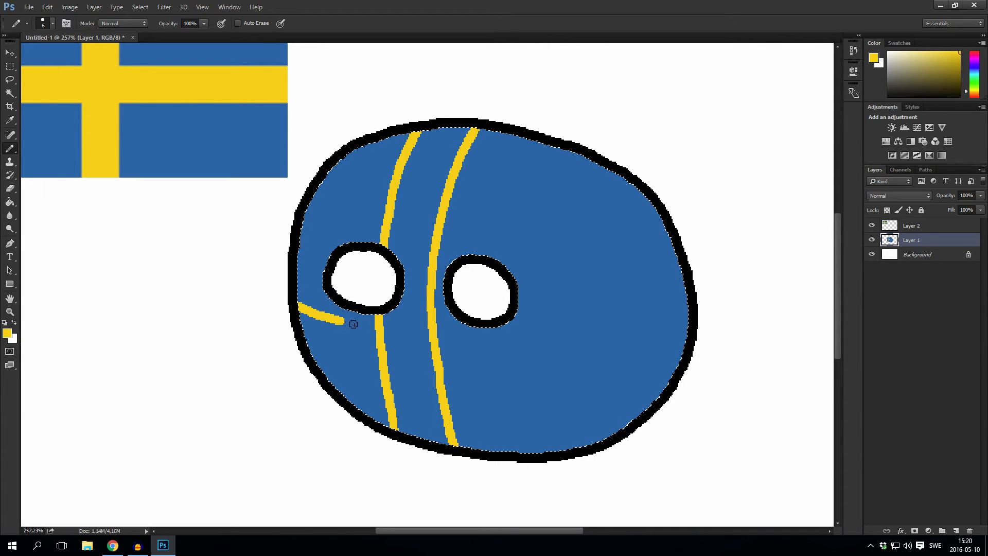
pyautogui.moveTo(486, 344); pyautogui.dragTo(599, 346)
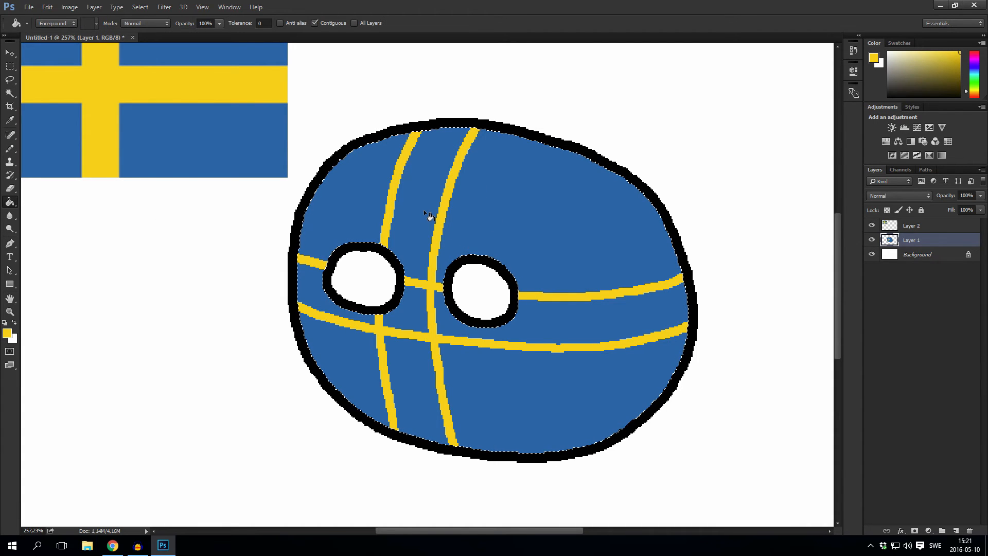
# - Fill all blue sections between the cross's edge lines with yellow using the Paint Bucket
pyautogui.click(420, 196)
pyautogui.click(410, 324)
pyautogui.click(566, 316)
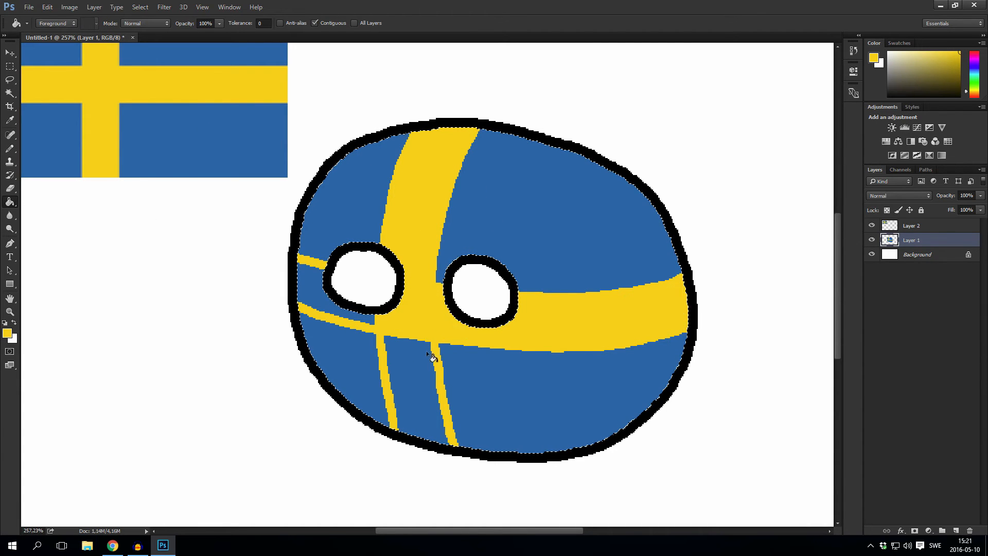
pyautogui.click(409, 383)
pyautogui.click(311, 285)
pyautogui.click(332, 311)
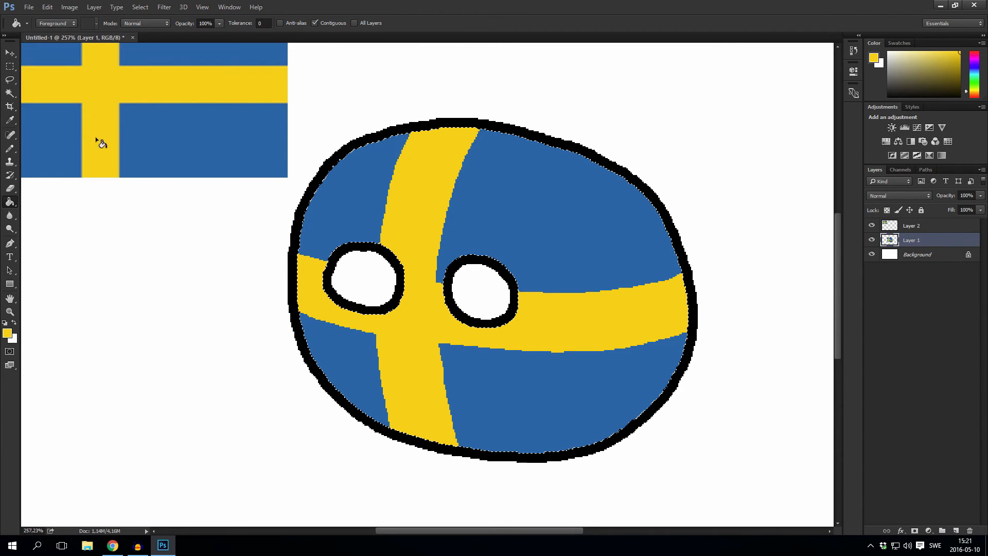
# - Deselect the ball's body with the Rectangular Marquee tool
pyautogui.click(10, 68)
pyautogui.click(175, 101)
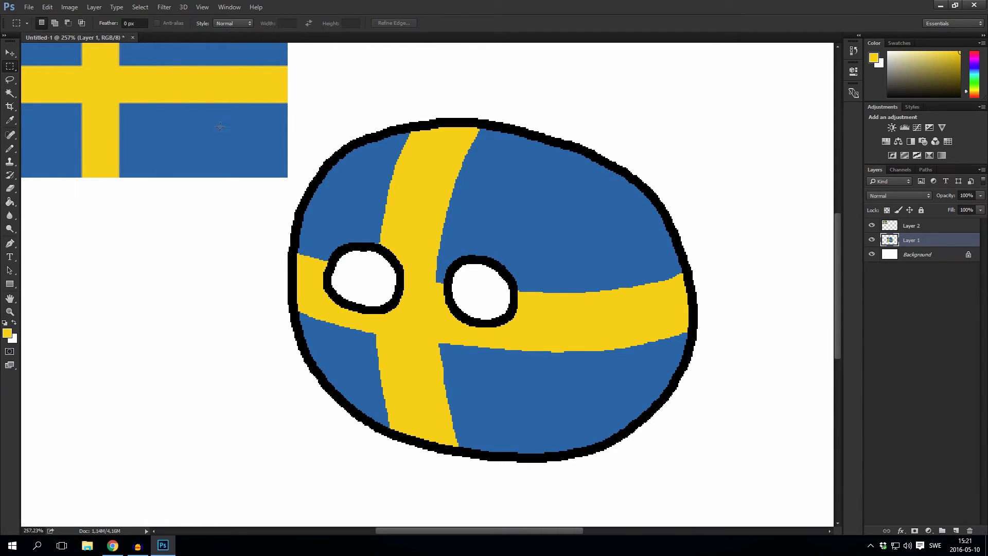
pyautogui.scroll(-5, 474, 213)
pyautogui.scroll(4, 437, 282)
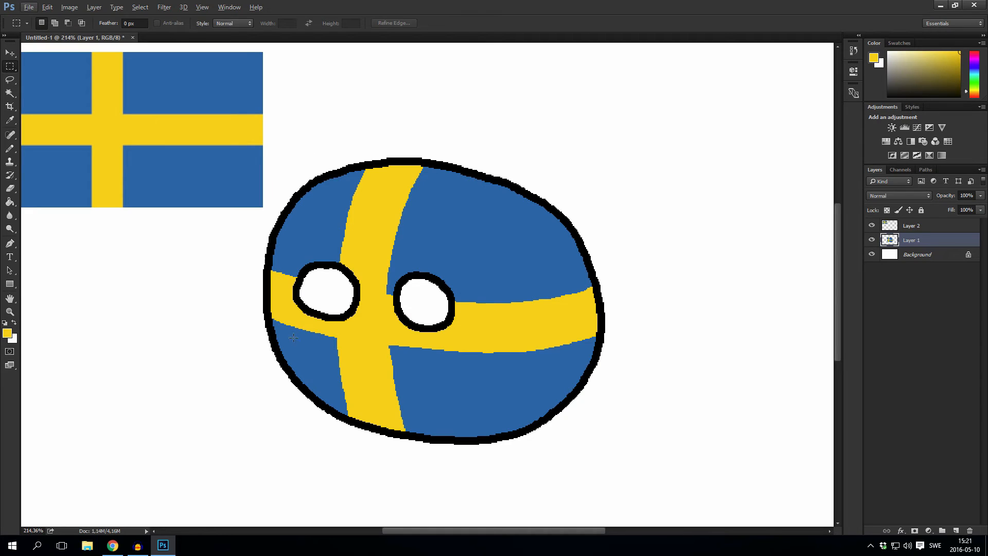
# - Try Pencil strokes behind the eyes on the Background layer in the muted colour 7d7450, and undo them
pyautogui.hotkey('alt', '[')
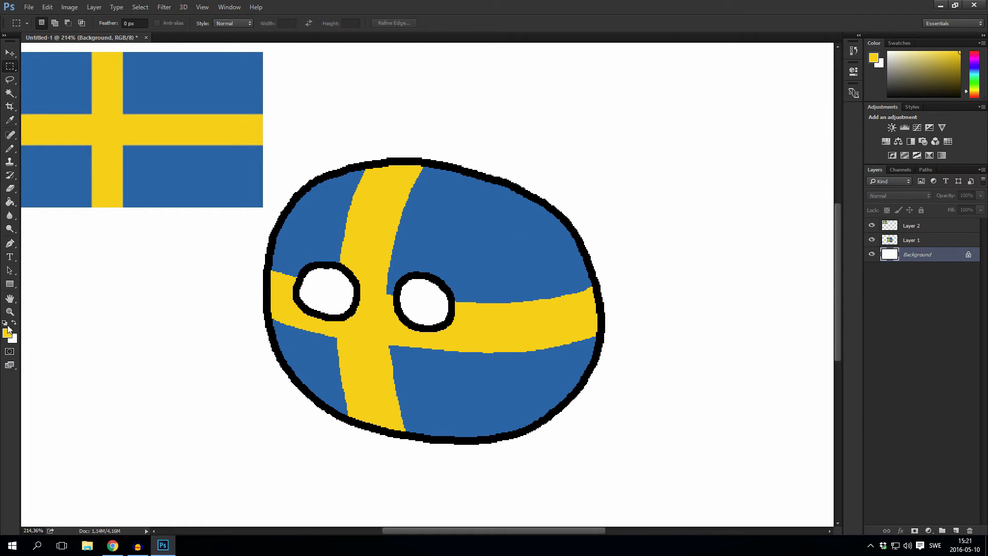
pyautogui.click(7, 333)
pyautogui.moveTo(411, 191); pyautogui.dragTo(408, 208)
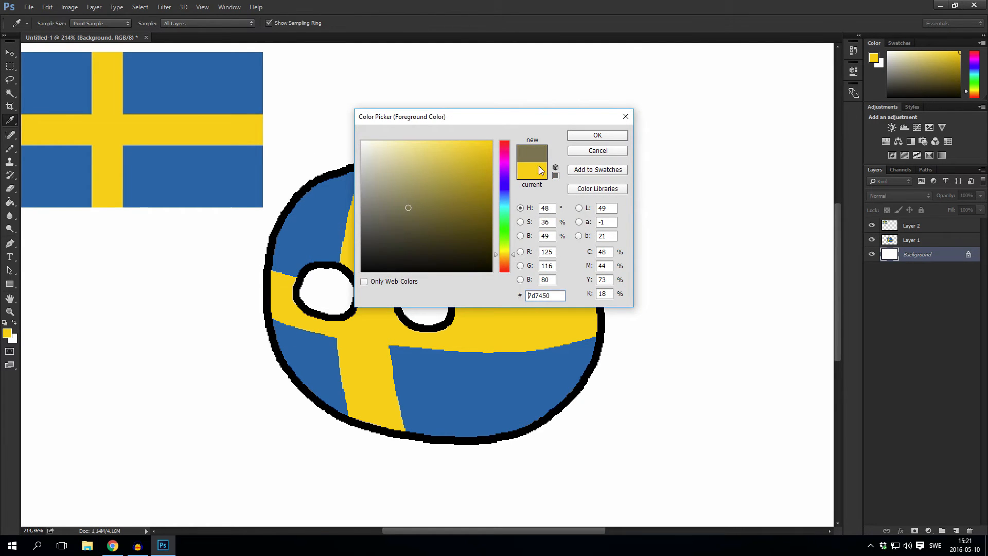
pyautogui.click(588, 136)
pyautogui.press('m')
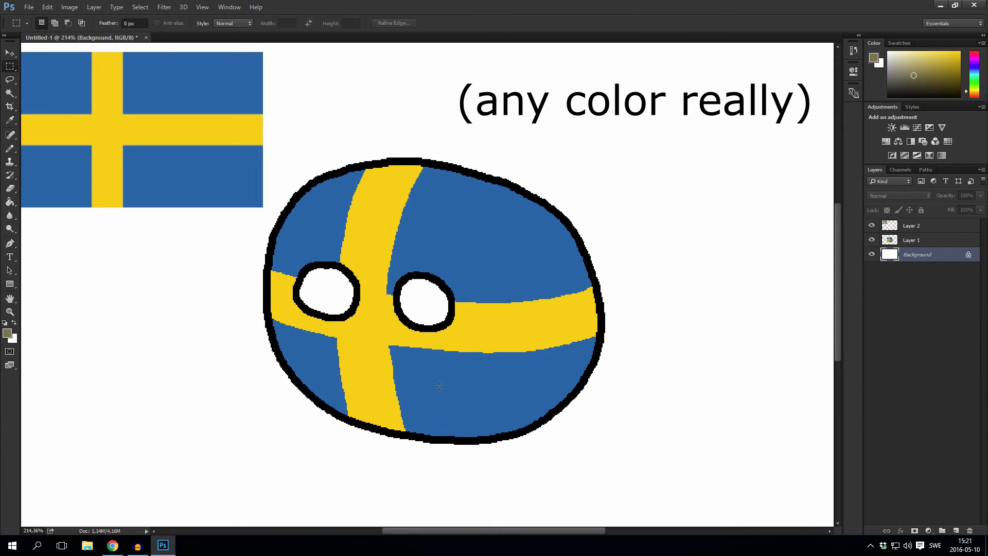
pyautogui.press('b')
pyautogui.moveTo(208, 301); pyautogui.dragTo(441, 289)
pyautogui.moveTo(518, 282)
pyautogui.mouseDown()
pyautogui.moveTo(718, 278)
pyautogui.moveTo(404, 287)
pyautogui.moveTo(211, 309)
pyautogui.moveTo(219, 320)
pyautogui.mouseUp()
pyautogui.hotkey('ctrl', 'z')
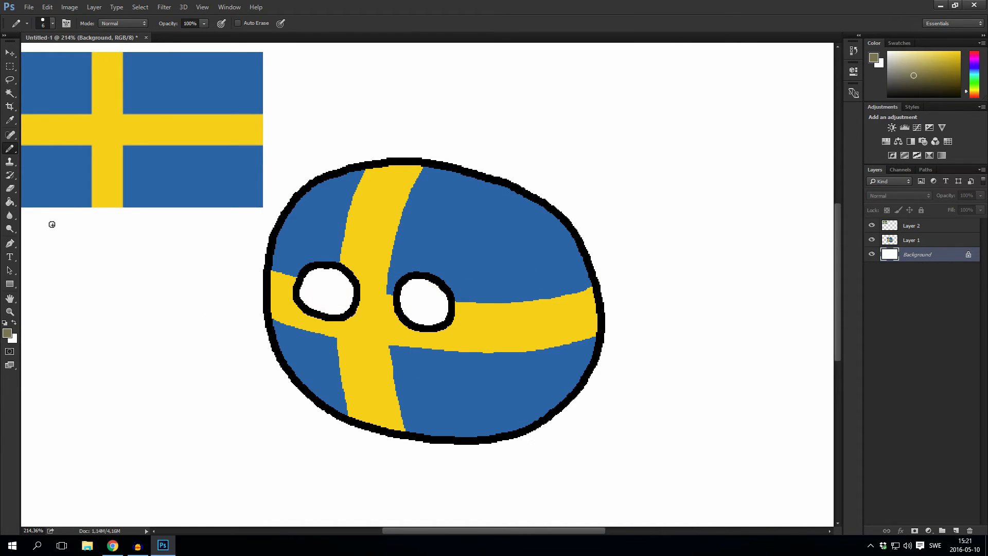
# - Sample the white beside the ball as the foreground colour and activate the Paint Bucket
pyautogui.click(10, 120)
pyautogui.click(237, 282)
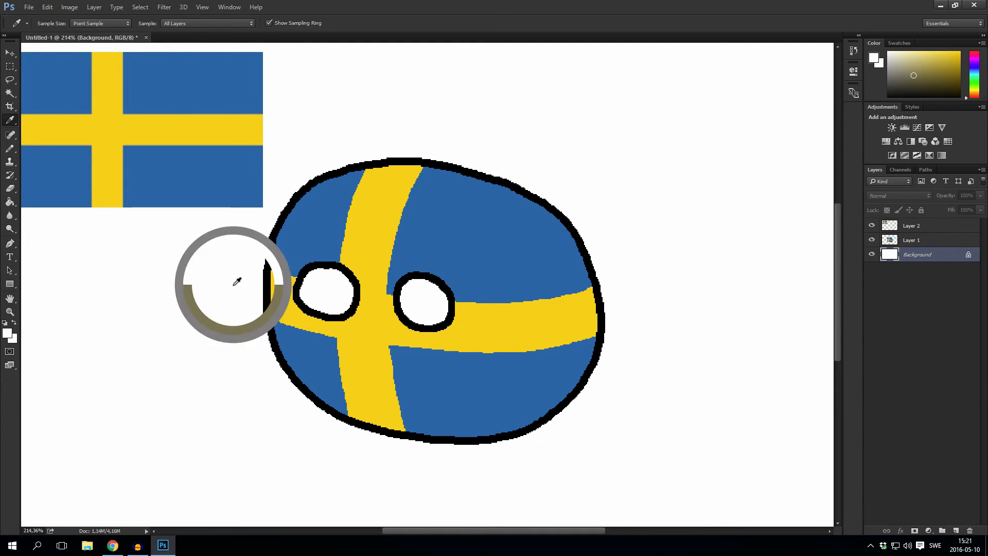
pyautogui.press('g')
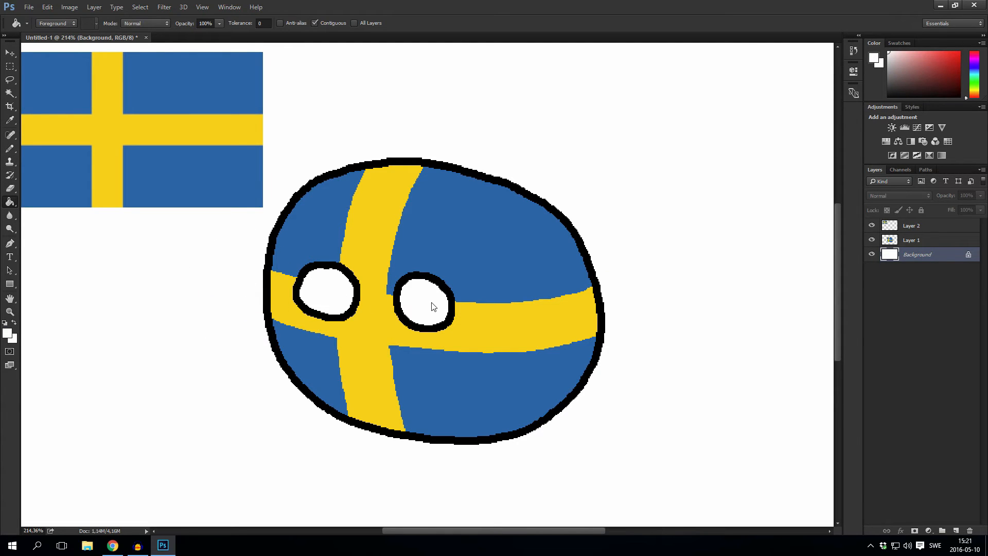
pyautogui.scroll(1, 873, 226)
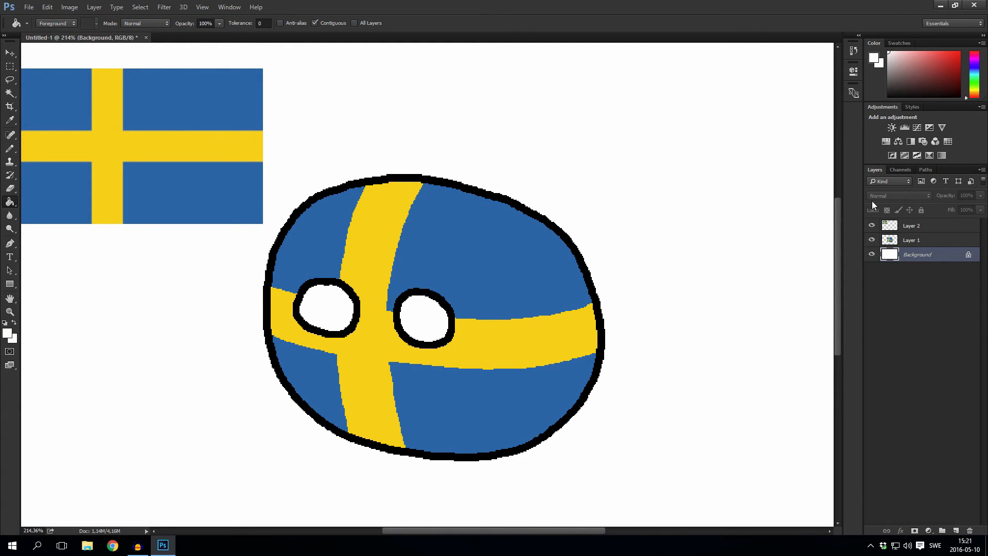
# - Delete Layer 2 with the Swedish flag
pyautogui.click(909, 227)
pyautogui.press('Delete')
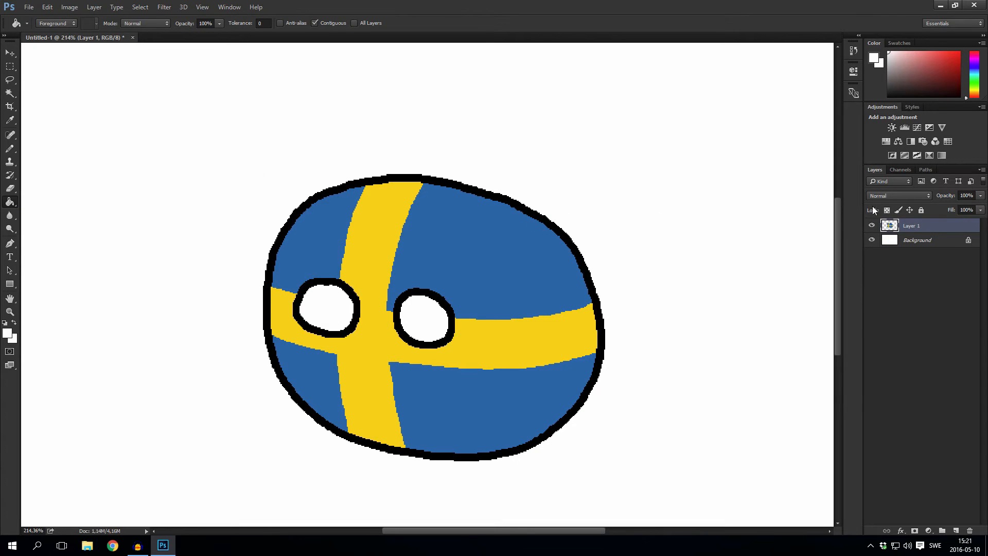
pyautogui.scroll(-2, 728, 260)
pyautogui.scroll(-1, 730, 260)
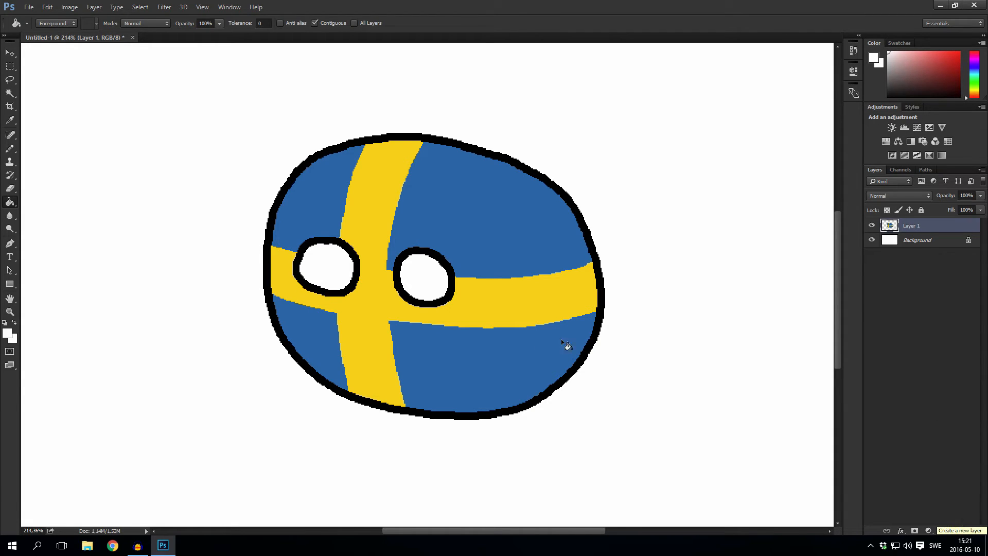
# - Restore the default colours, add a new layer and draw a black curve across the ball's lower part with a 3 px Pencil
pyautogui.click(6, 324)
pyautogui.press('b')
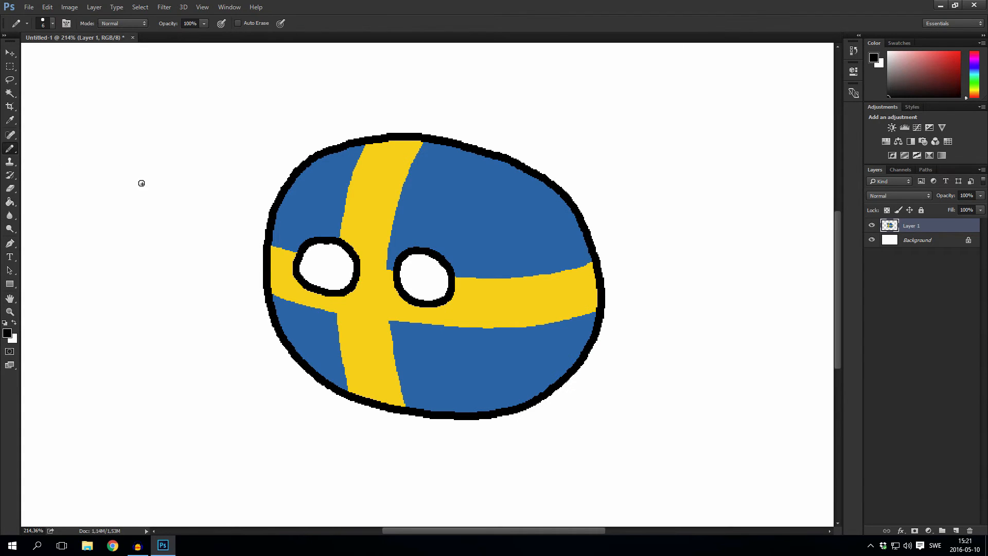
pyautogui.click(955, 530)
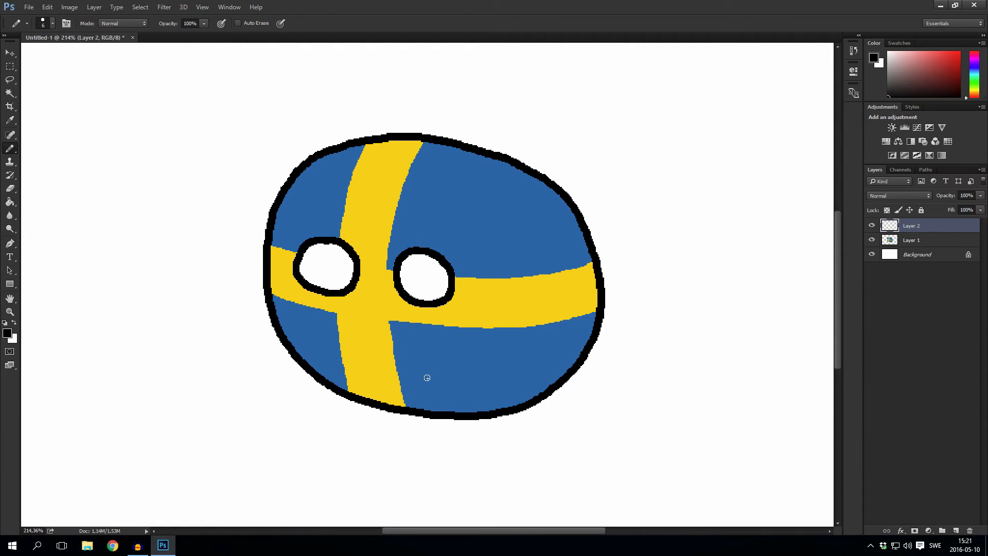
pyautogui.scroll(2, 425, 399)
pyautogui.keyDown('alt'); pyautogui.rightClick(380, 350); pyautogui.keyUp('alt')
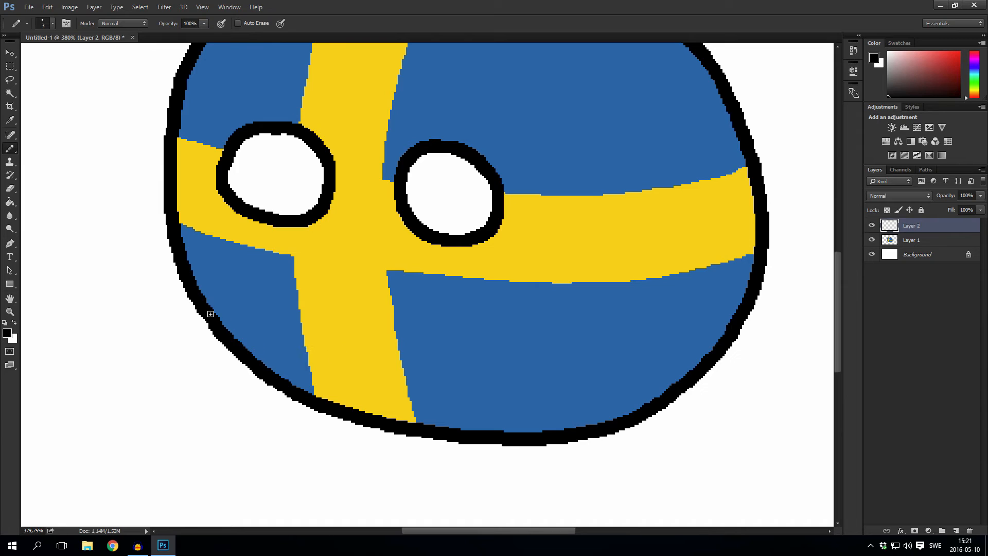
pyautogui.moveTo(211, 313)
pyautogui.mouseDown()
pyautogui.moveTo(302, 355)
pyautogui.moveTo(419, 370)
pyautogui.moveTo(549, 367)
pyautogui.moveTo(660, 325)
pyautogui.moveTo(721, 273)
pyautogui.moveTo(757, 217)
pyautogui.mouseUp()
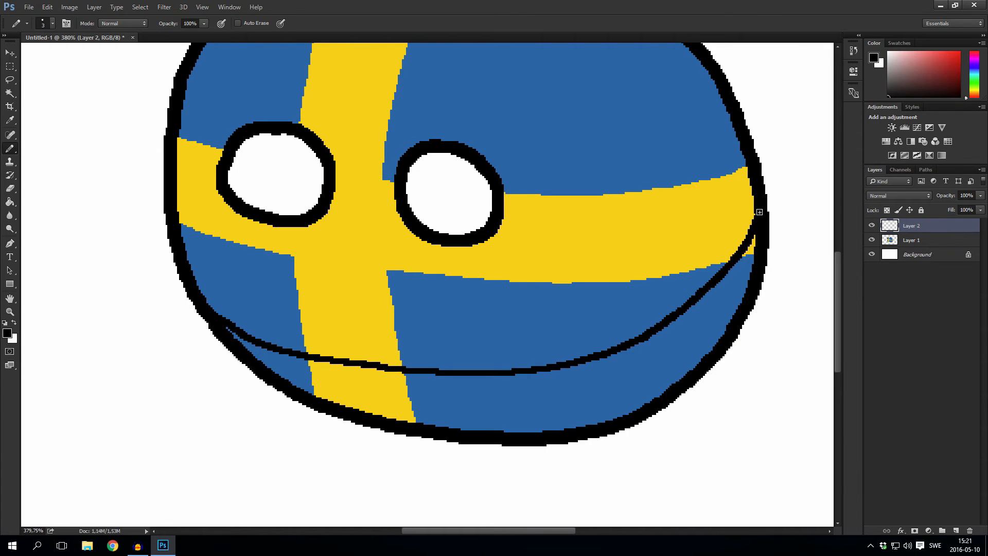
# - Trace the ball's lower outline on the new layer with the Pencil to close the crescent-shaped shadow area
pyautogui.scroll(-4, 759, 212)
pyautogui.scroll(3, 761, 221)
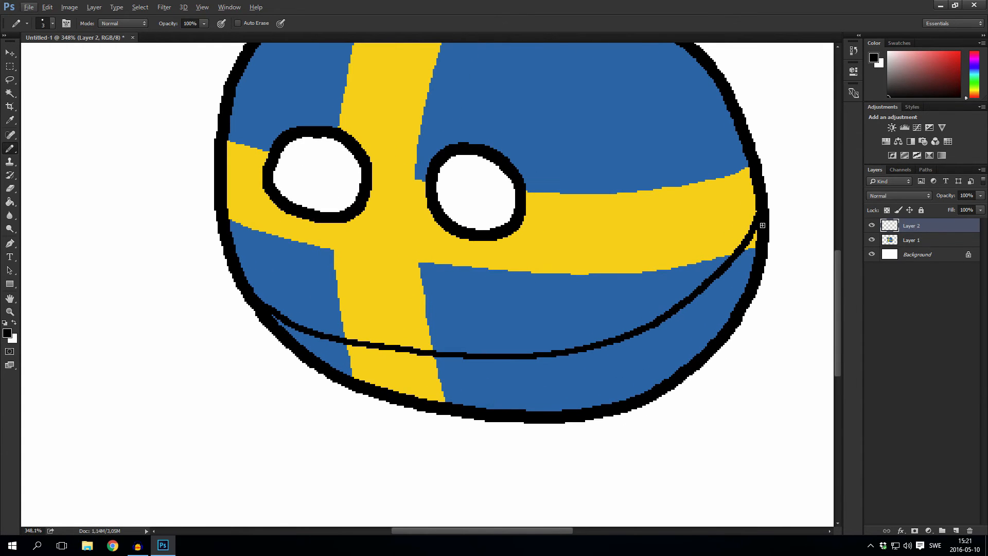
pyautogui.press('alt')
pyautogui.moveTo(757, 237)
pyautogui.mouseDown()
pyautogui.moveTo(749, 279)
pyautogui.moveTo(717, 333)
pyautogui.moveTo(646, 395)
pyautogui.moveTo(603, 409)
pyautogui.moveTo(491, 409)
pyautogui.moveTo(375, 385)
pyautogui.moveTo(318, 363)
pyautogui.moveTo(266, 309)
pyautogui.mouseUp()
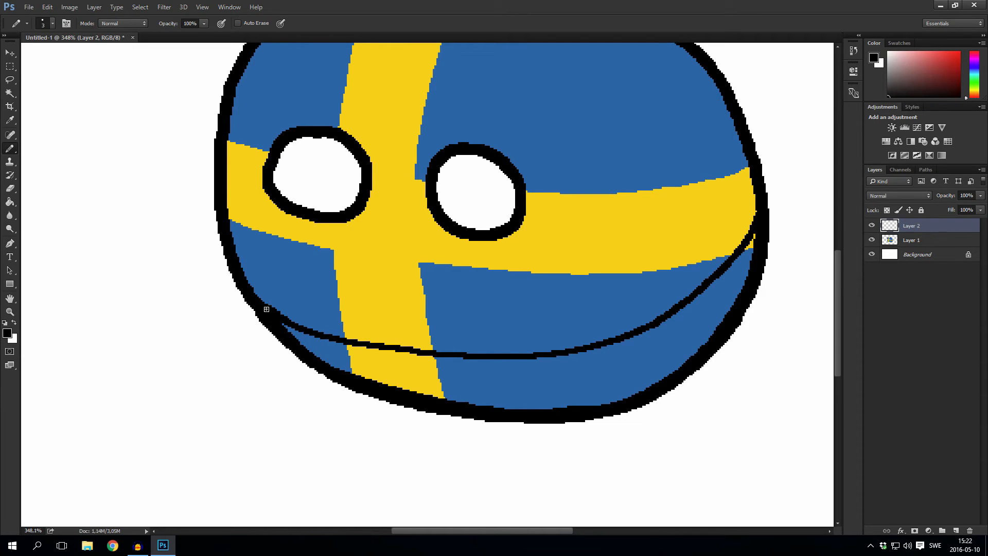
# - Check the shadow outline by hiding and showing Layer 2, fill the crescent with black and reactivate the Pencil
pyautogui.click(871, 226)
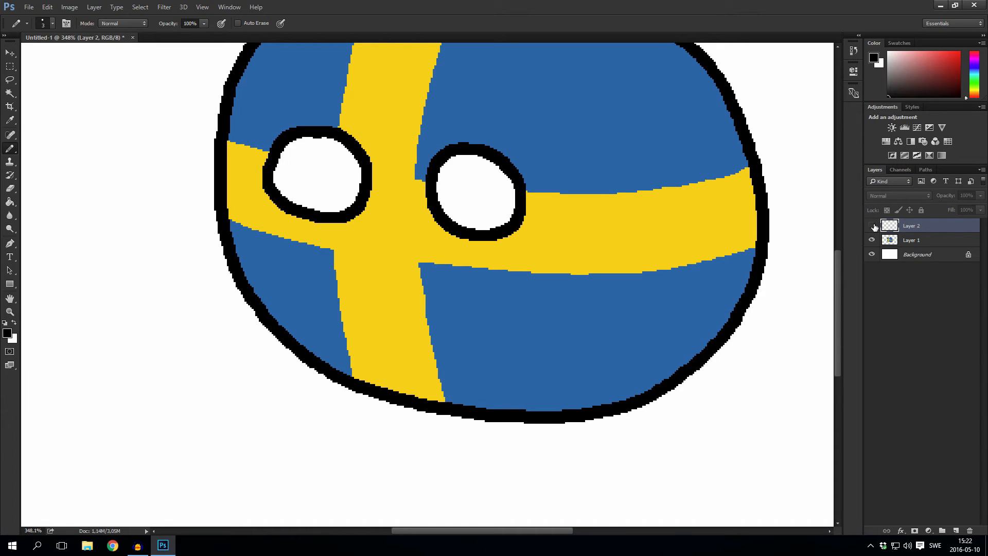
pyautogui.click(872, 225)
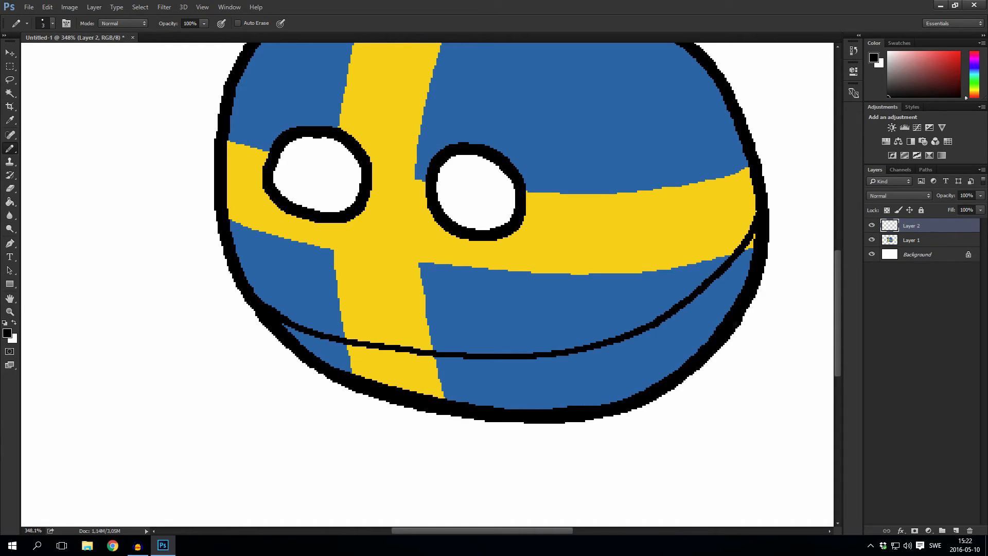
pyautogui.press('g')
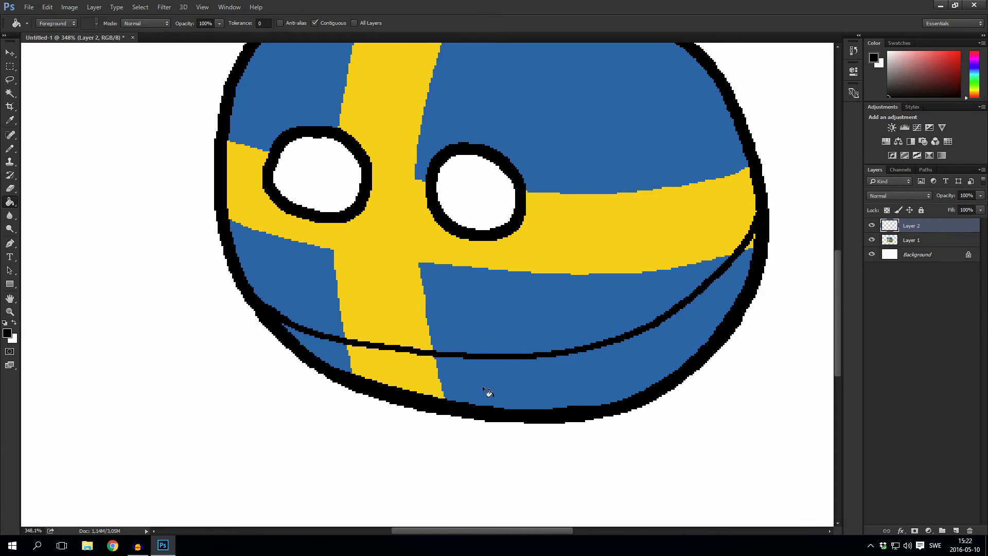
pyautogui.click(537, 375)
pyautogui.press('b')
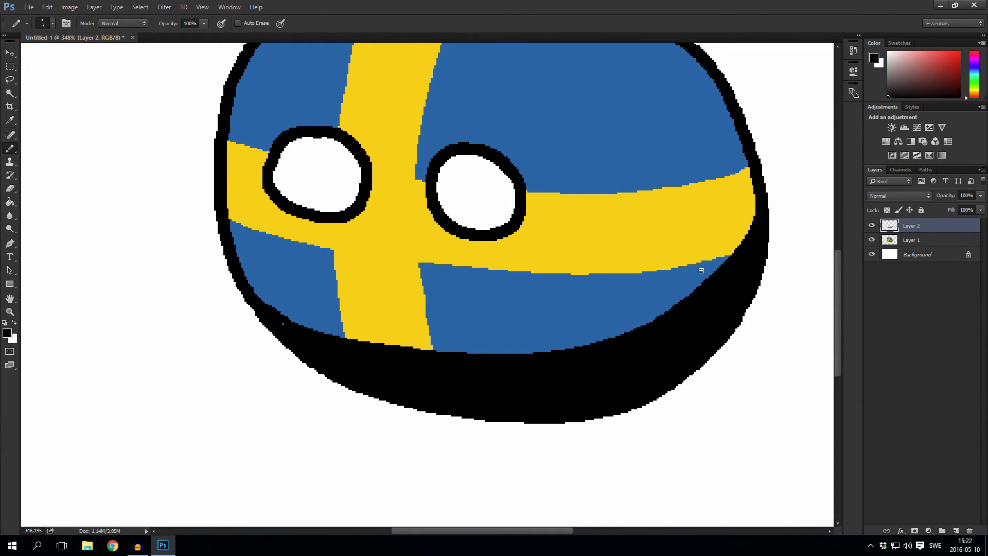
# - Lower the opacity of the shadow layer, Layer 2, to 50%
pyautogui.scroll(1, 701, 271)
pyautogui.scroll(2, 371, 343)
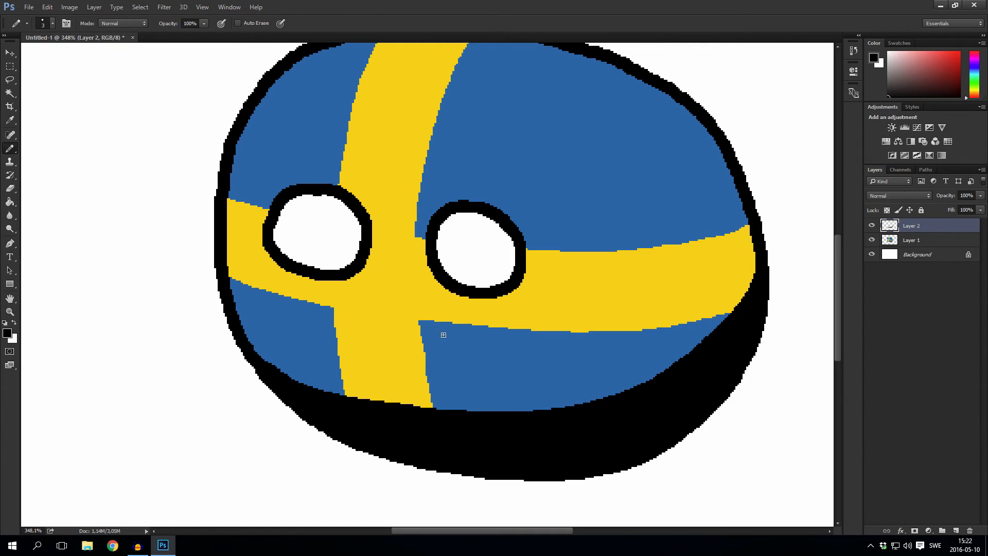
pyautogui.click(980, 196)
pyautogui.click(957, 208)
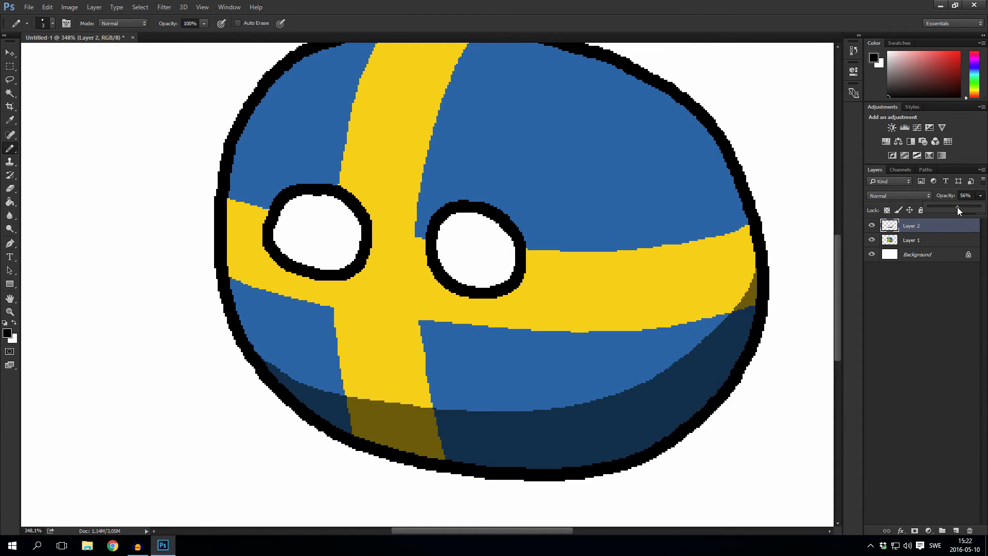
pyautogui.moveTo(955, 205); pyautogui.dragTo(954, 206)
pyautogui.click(856, 177)
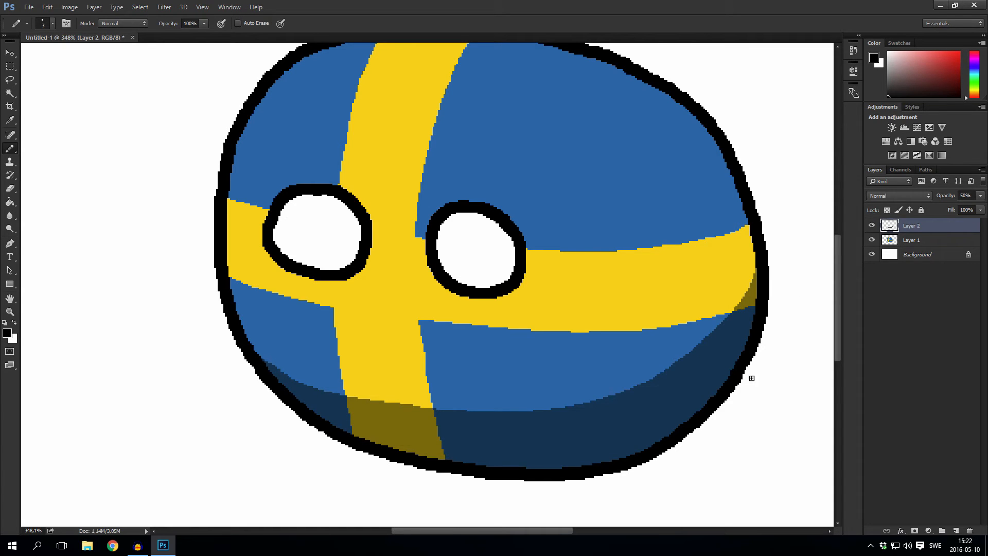
# - Outline a ground shadow beneath the ball on Layer 2 and fill it with black while Layer 1 is temporarily hidden
pyautogui.moveTo(593, 216)
pyautogui.mouseDown()
pyautogui.moveTo(386, 369)
pyautogui.moveTo(361, 375)
pyautogui.moveTo(343, 399)
pyautogui.moveTo(404, 438)
pyautogui.moveTo(488, 457)
pyautogui.moveTo(705, 456)
pyautogui.moveTo(753, 450)
pyautogui.moveTo(791, 428)
pyautogui.moveTo(800, 405)
pyautogui.moveTo(785, 389)
pyautogui.moveTo(724, 375)
pyautogui.mouseUp()
pyautogui.press('g')
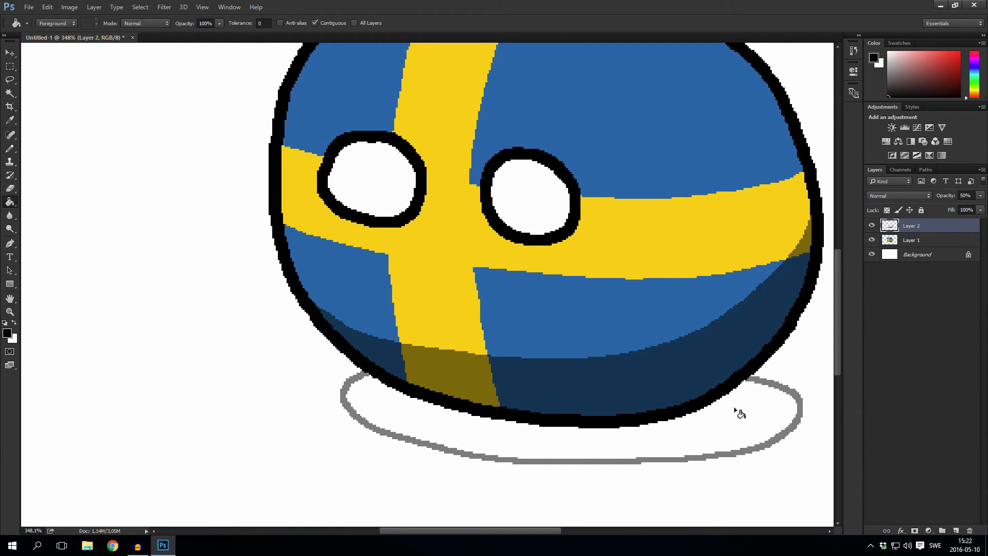
pyautogui.click(871, 240)
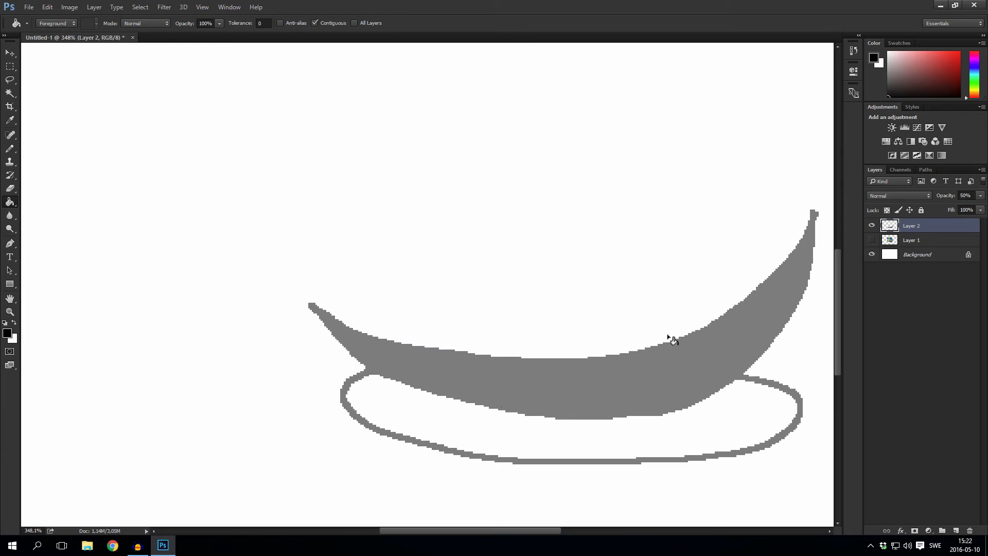
pyautogui.click(659, 438)
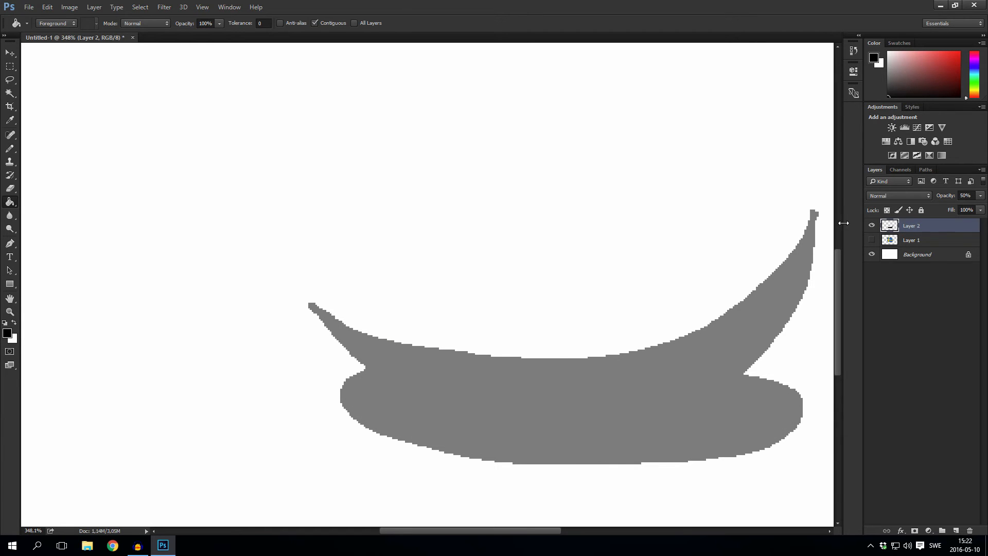
pyautogui.click(871, 240)
# - Add a text box above the ball in Arial Bold reading "Höhöhö time for fika!"
pyautogui.click(12, 310)
pyautogui.moveTo(486, 320); pyautogui.dragTo(452, 382)
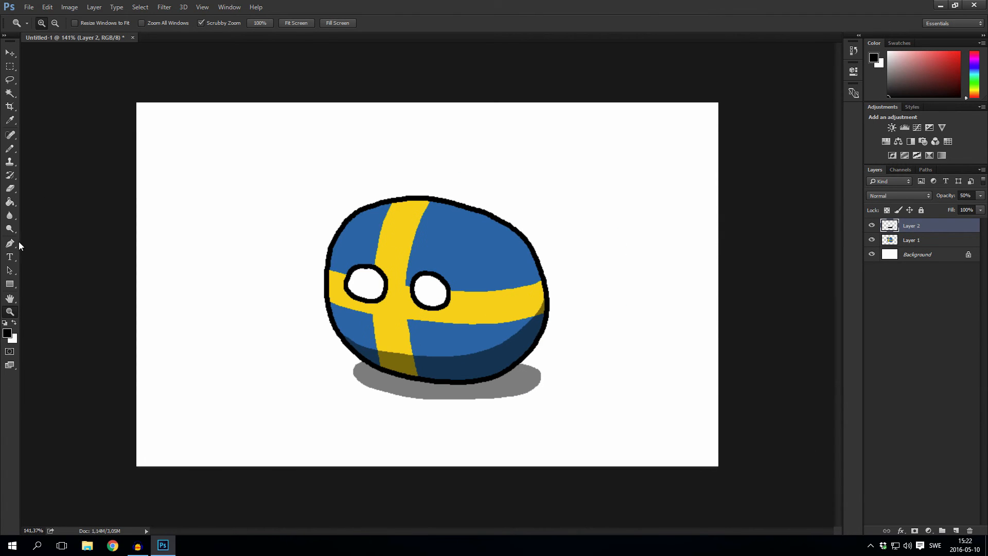
pyautogui.click(10, 256)
pyautogui.moveTo(247, 139); pyautogui.dragTo(554, 209)
pyautogui.click(90, 23)
pyautogui.write('arial')
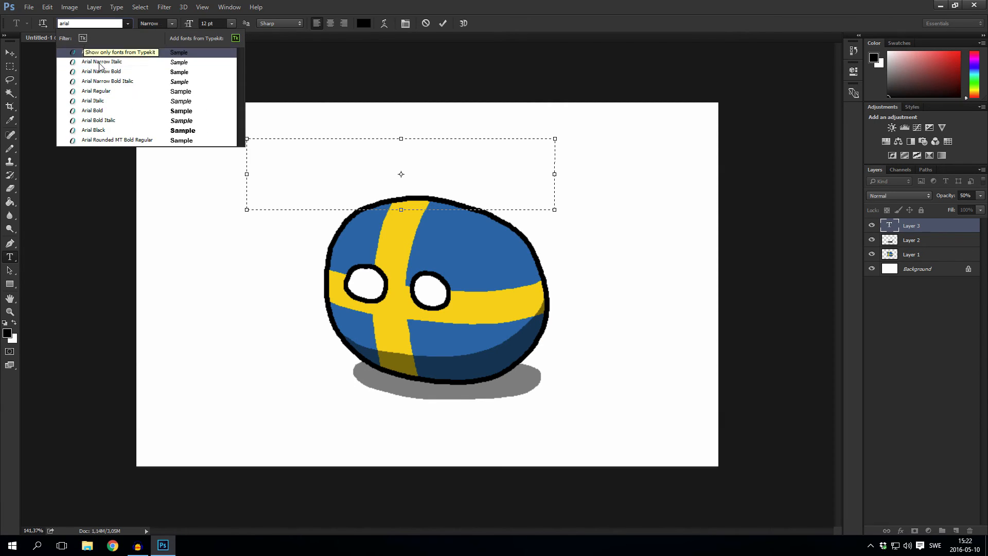
pyautogui.click(114, 111)
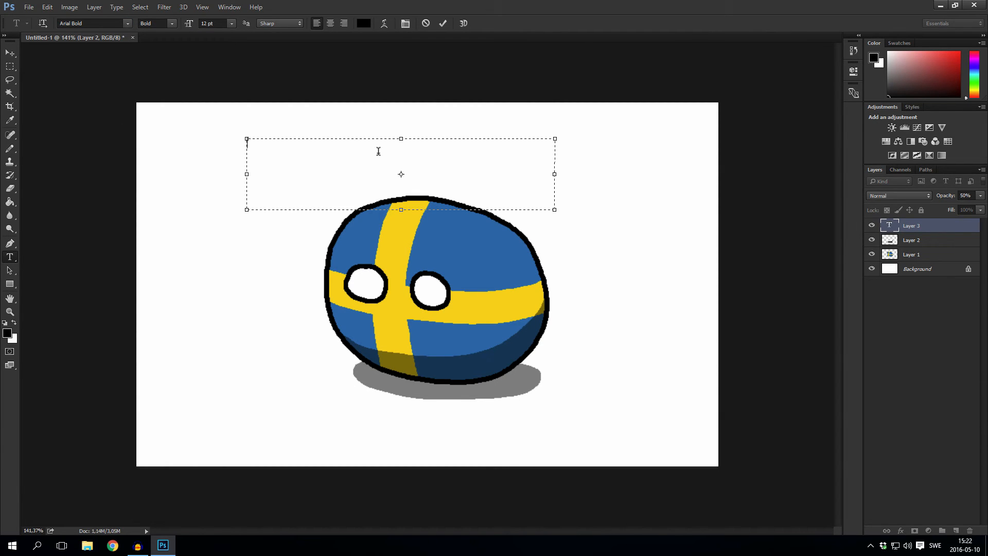
pyautogui.write('Hohoho time for fika!')
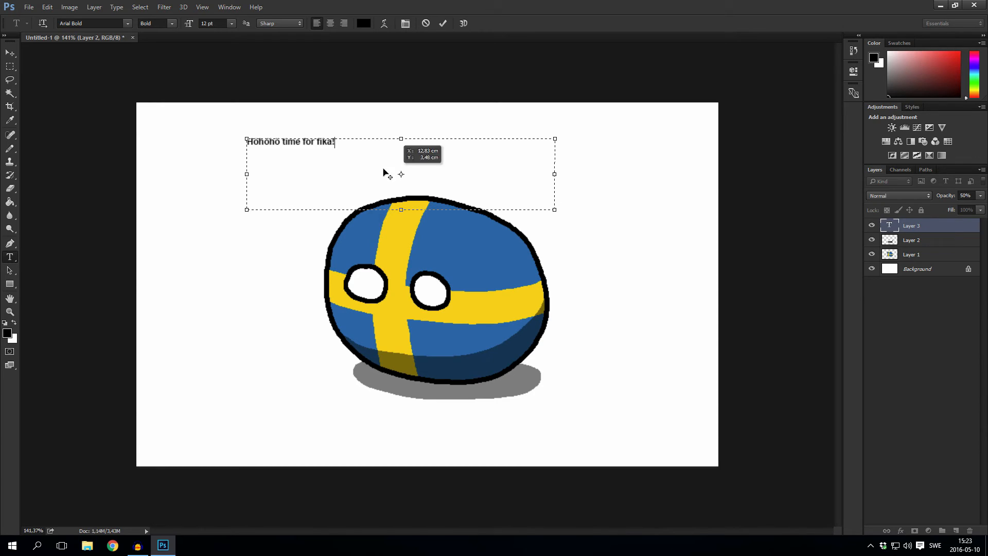
# - Enlarge the caption text to 22 pt and move it to just above the ball's upper-left side
pyautogui.moveTo(358, 145); pyautogui.dragTo(216, 115)
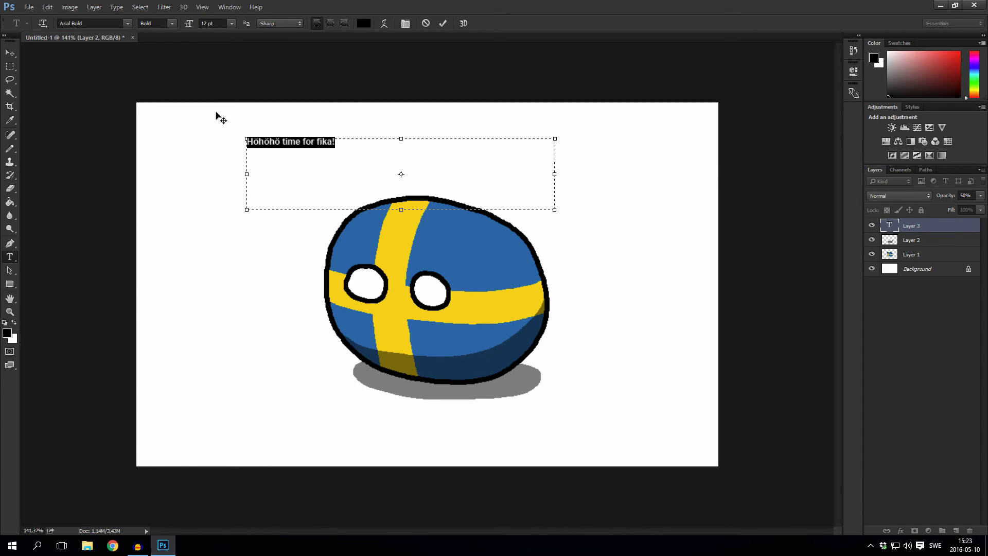
pyautogui.moveTo(190, 26); pyautogui.dragTo(196, 27)
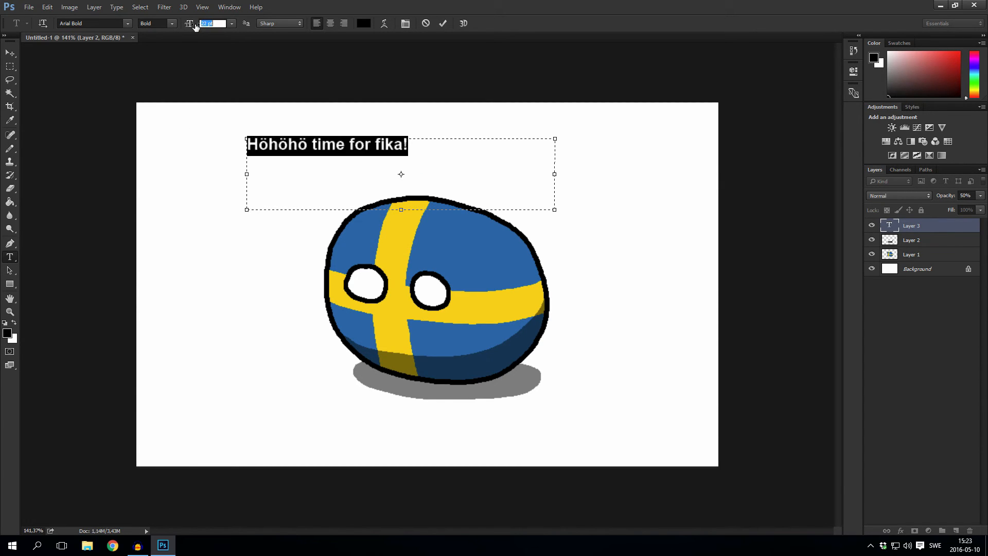
pyautogui.click(443, 24)
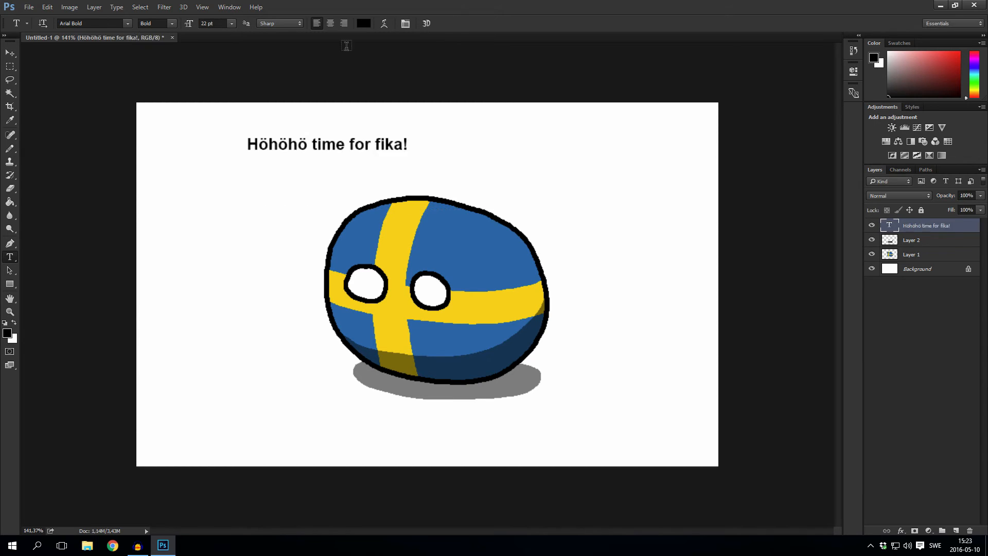
pyautogui.click(11, 53)
pyautogui.moveTo(329, 161); pyautogui.dragTo(288, 192)
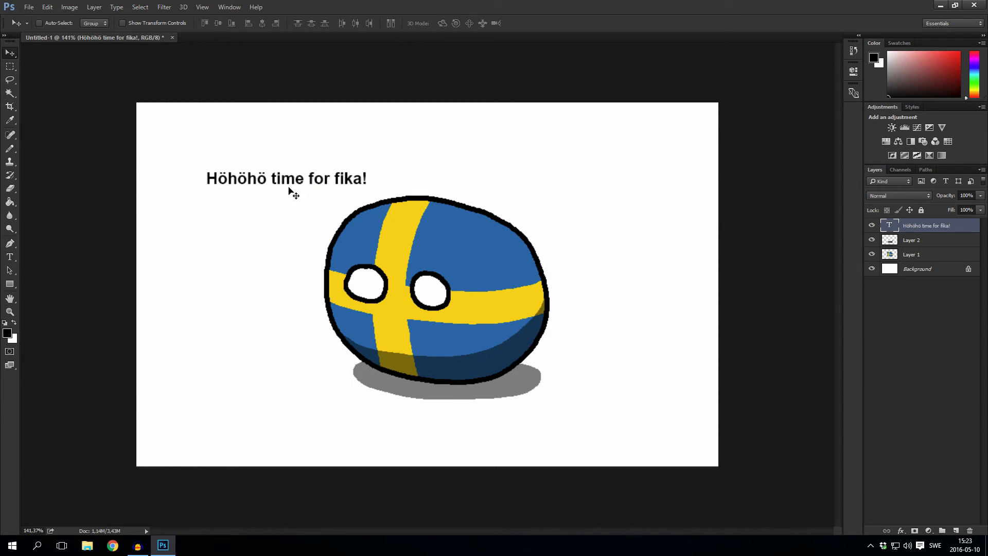
# - Draw a curved speech line from the caption to the ball on Layer 1 with a 4 px Pencil
pyautogui.click(920, 255)
pyautogui.press('b')
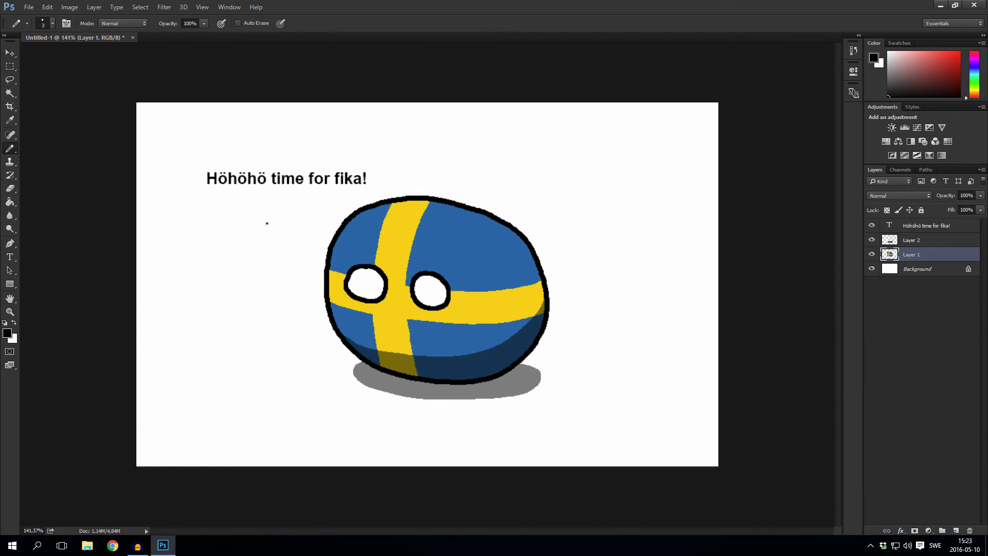
pyautogui.press(']')
pyautogui.scroll(4, 367, 247)
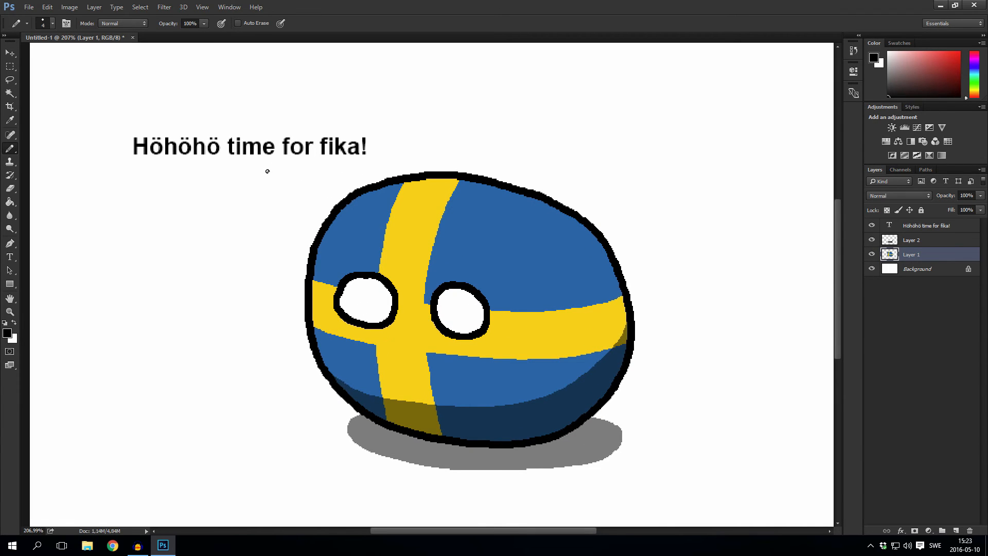
pyautogui.moveTo(265, 181); pyautogui.dragTo(270, 216)
pyautogui.scroll(-4, 312, 186)
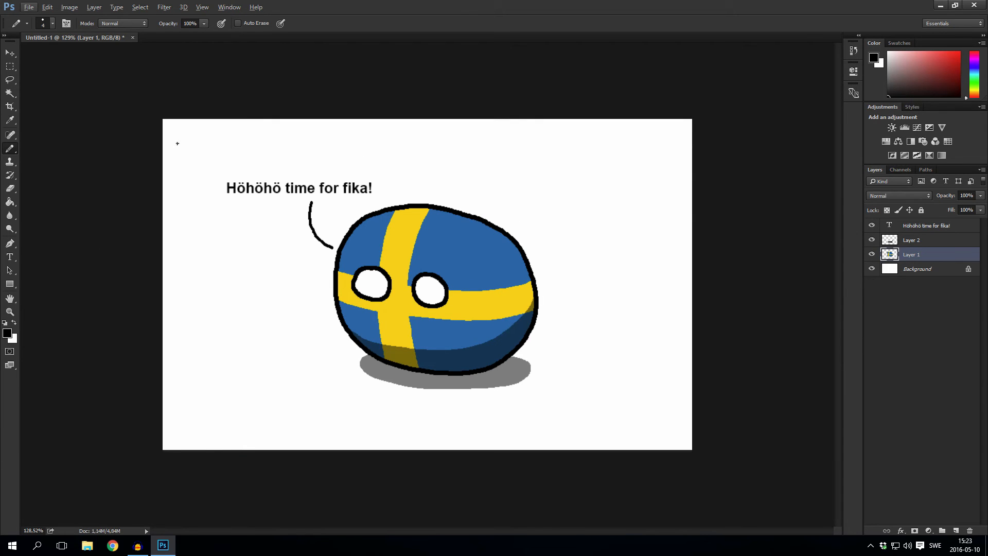
# - Try a freehand Pencil frame along the canvas edges and undo it
pyautogui.press('alt')
pyautogui.moveTo(172, 127)
pyautogui.mouseDown()
pyautogui.moveTo(649, 134)
pyautogui.moveTo(672, 257)
pyautogui.moveTo(676, 438)
pyautogui.moveTo(191, 431)
pyautogui.moveTo(173, 126)
pyautogui.mouseUp()
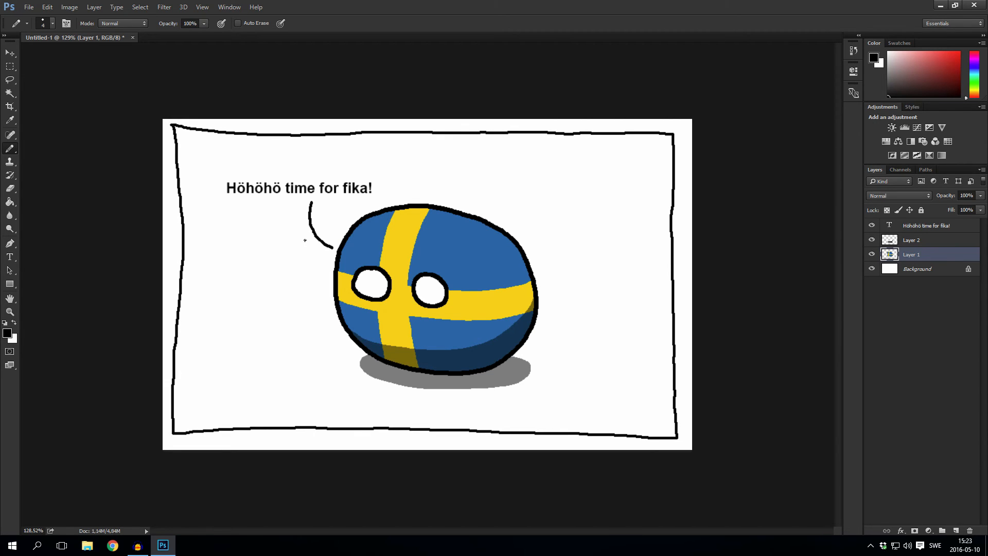
pyautogui.hotkey('ctrl', 'z')
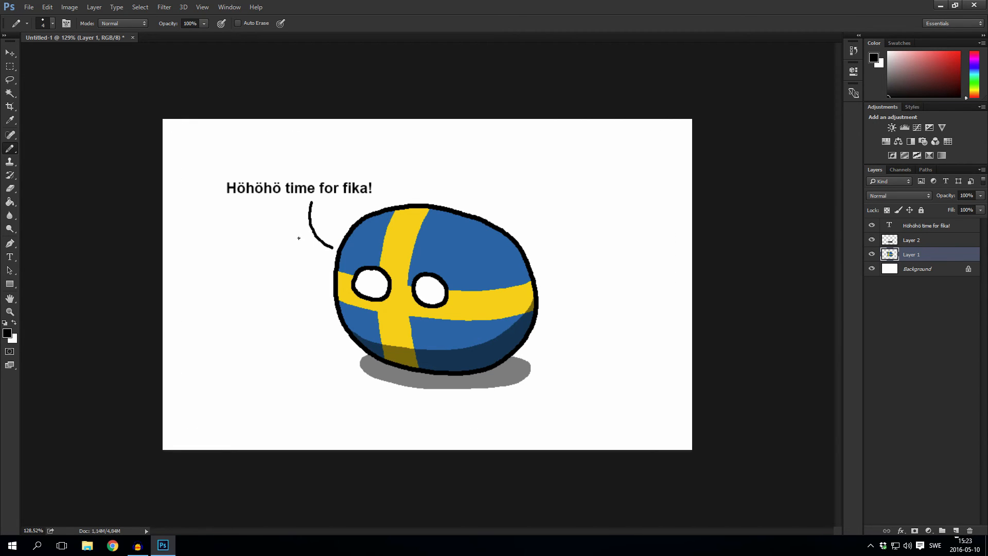
# - Draw an 800 x 500 px rectangle shape covering the whole canvas and collapse its shape properties
pyautogui.click(14, 286)
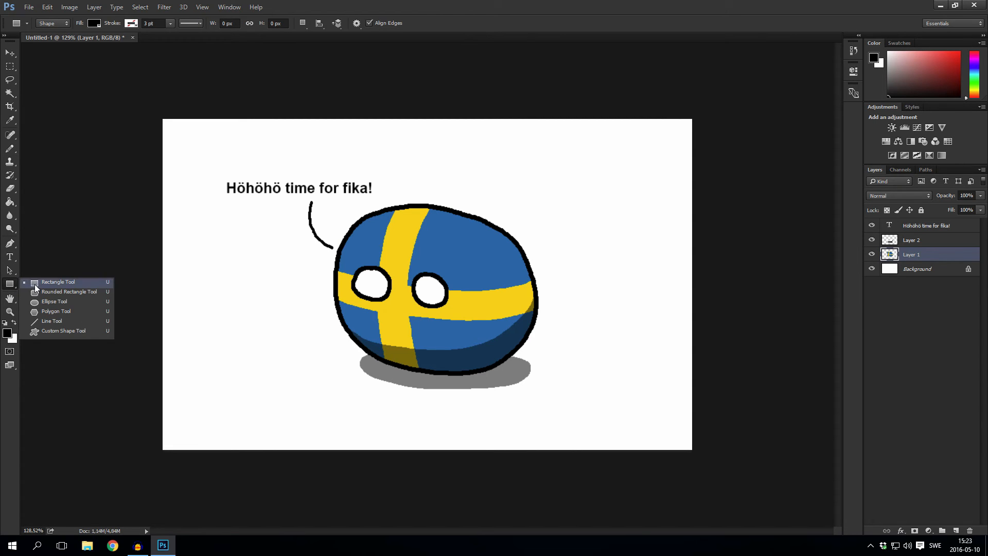
pyautogui.click(35, 284)
pyautogui.moveTo(163, 119); pyautogui.dragTo(692, 449)
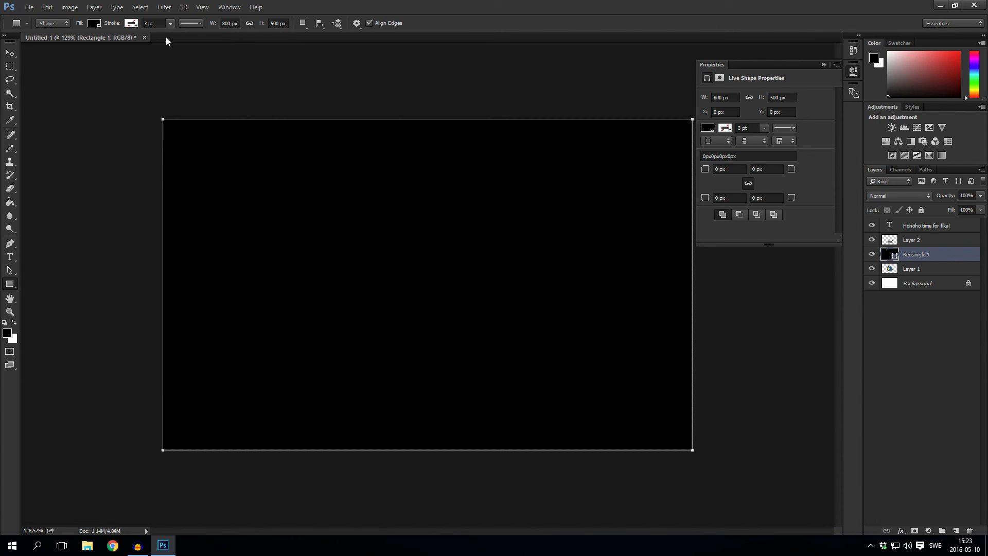
pyautogui.click(854, 76)
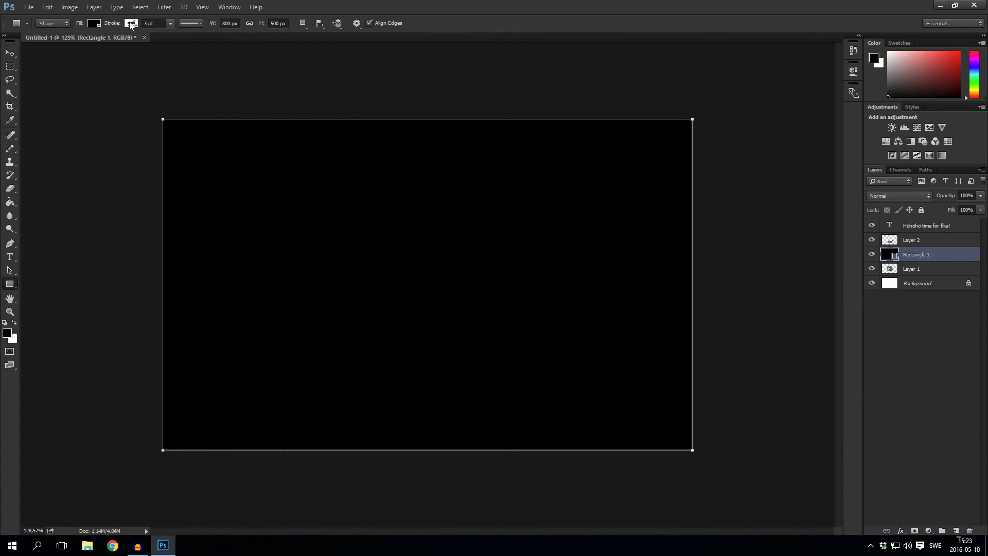
# - Remove the rectangle's fill and give it a solid black stroke
pyautogui.click(94, 23)
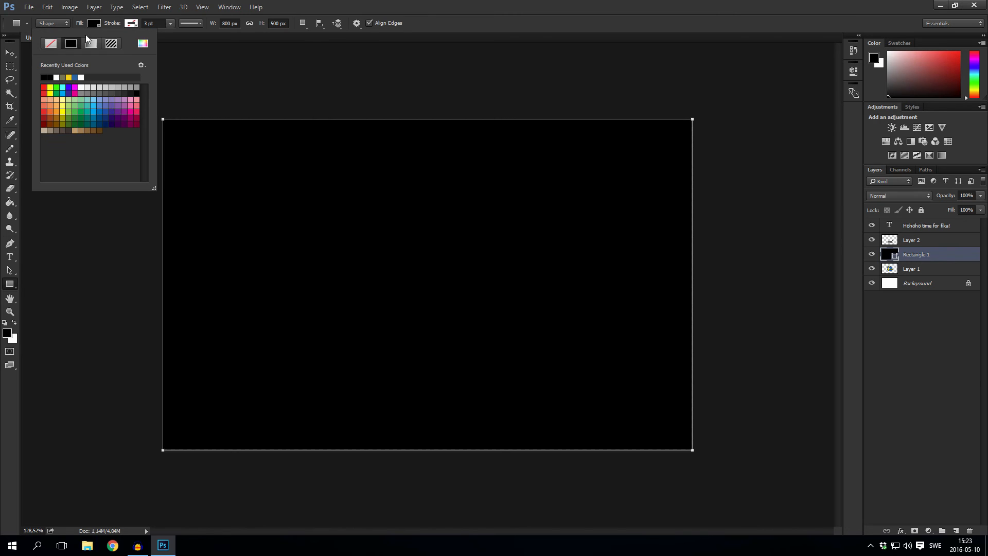
pyautogui.click(58, 42)
pyautogui.click(131, 23)
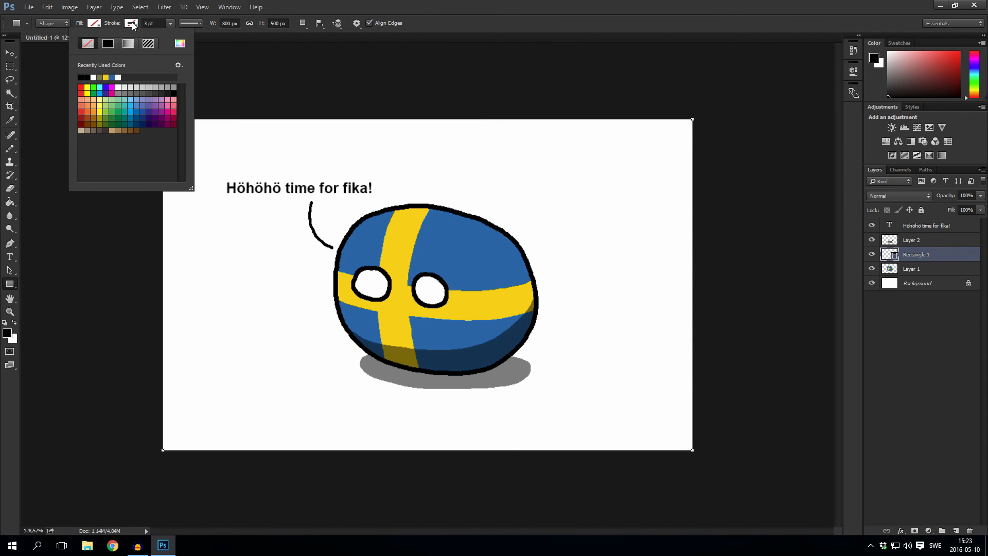
pyautogui.click(110, 45)
# - Review the frame's stroke alignment options, set its stroke width to 5 px and switch to the Rectangular Marquee tool
pyautogui.click(193, 24)
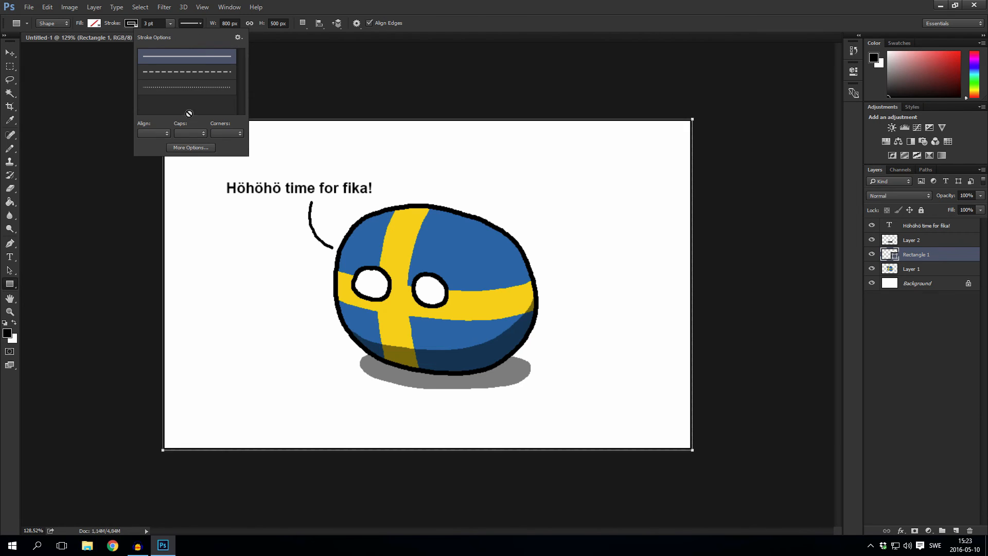
pyautogui.click(166, 132)
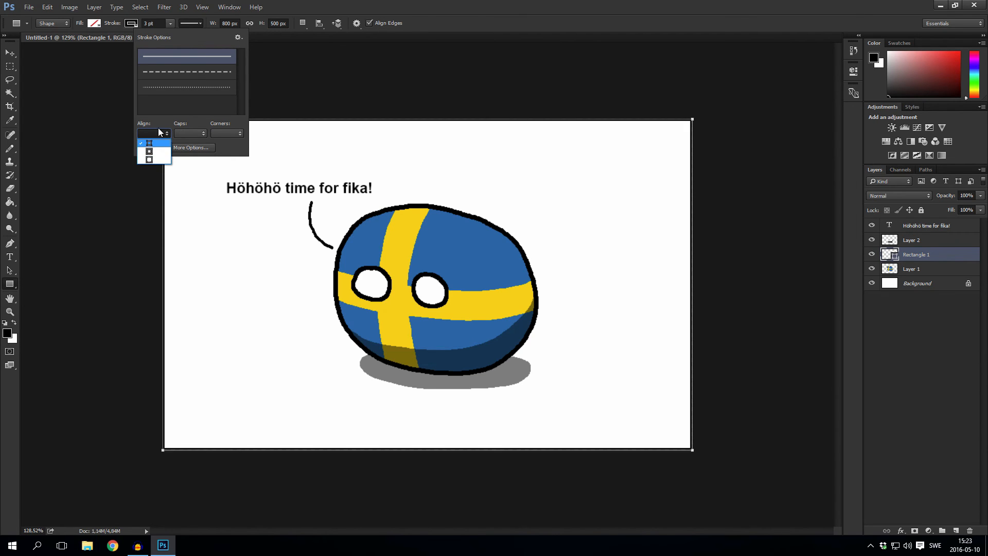
pyautogui.click(157, 150)
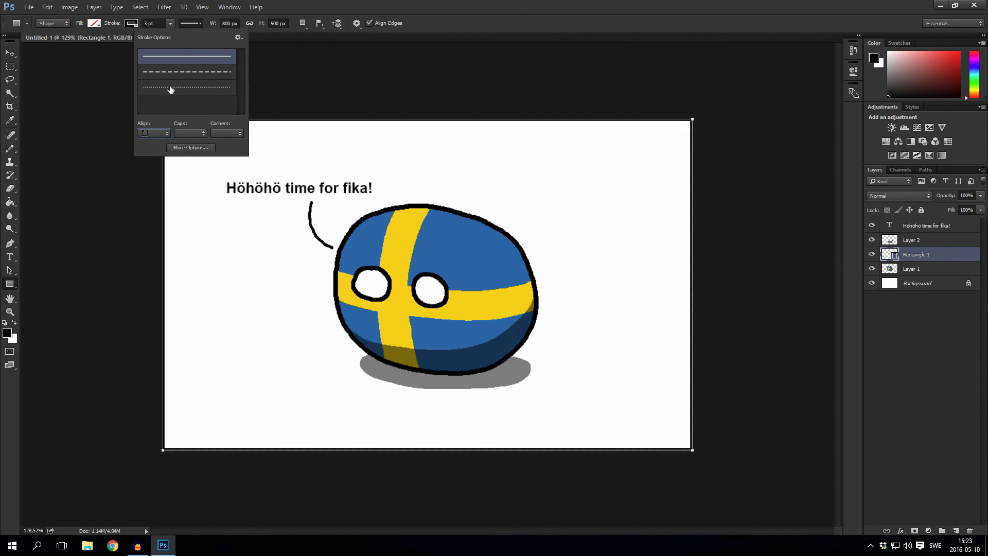
pyautogui.click(395, 4)
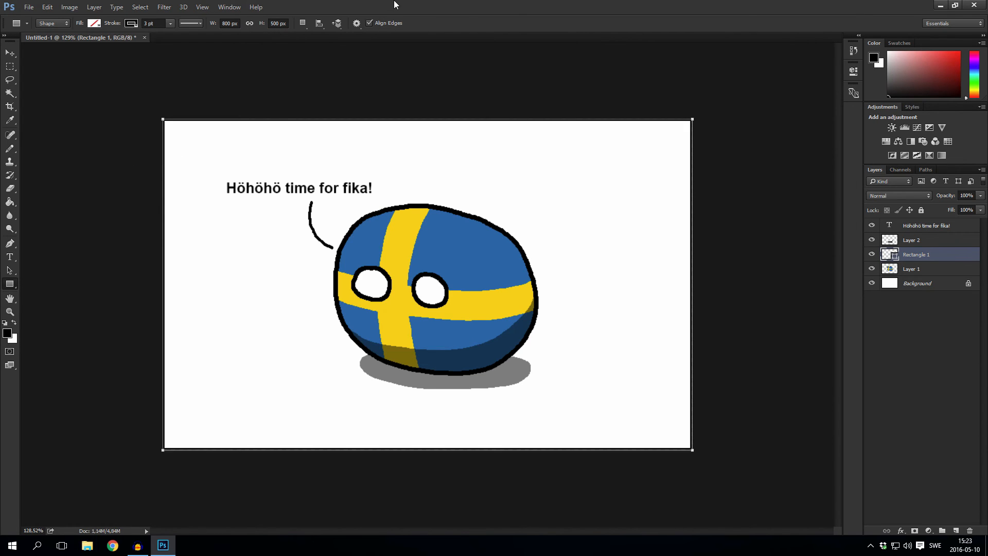
pyautogui.click(154, 24)
pyautogui.write('5 px')
pyautogui.press('Return')
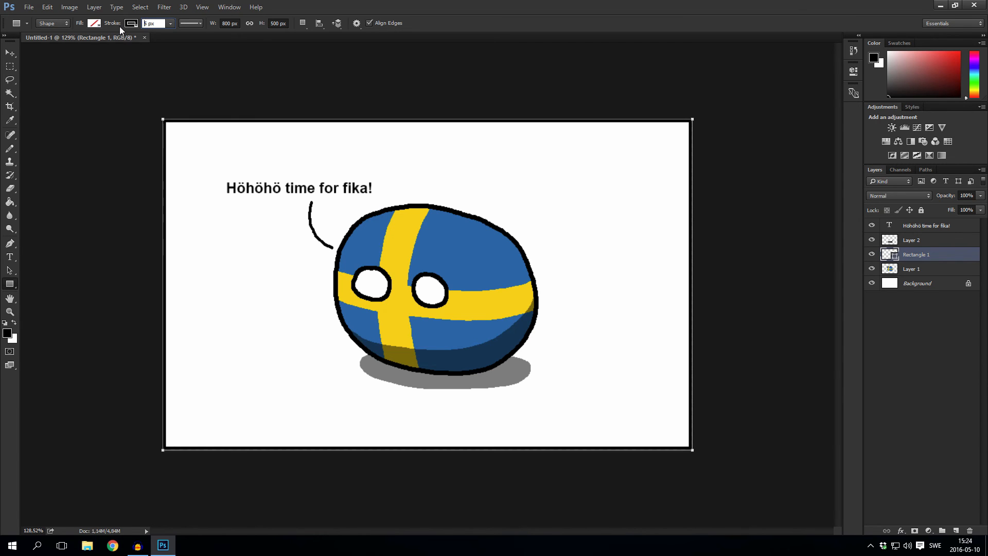
pyautogui.click(9, 66)
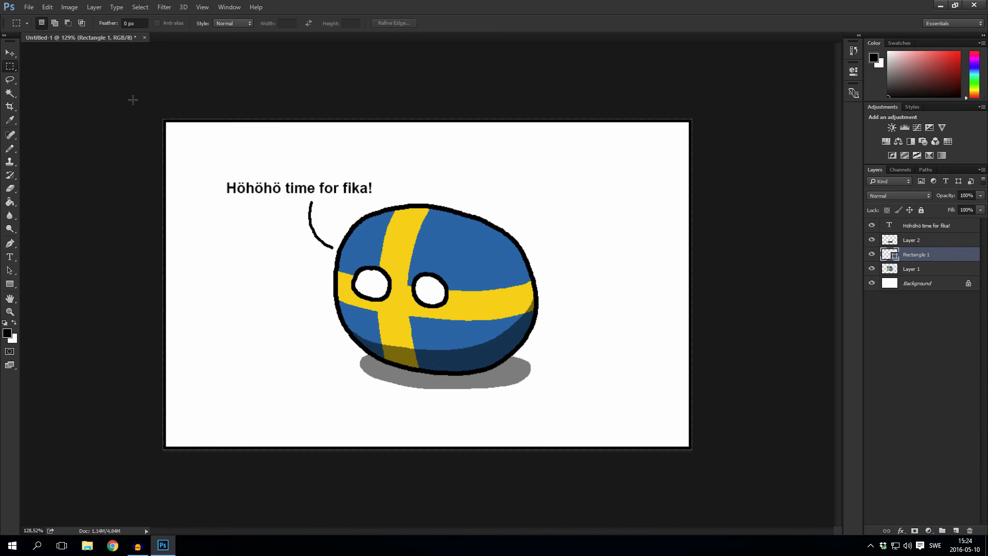
# - Try extending the canvas with the Crop tool to add space for a second panel below the first, and undo it
pyautogui.scroll(-4, 213, 95)
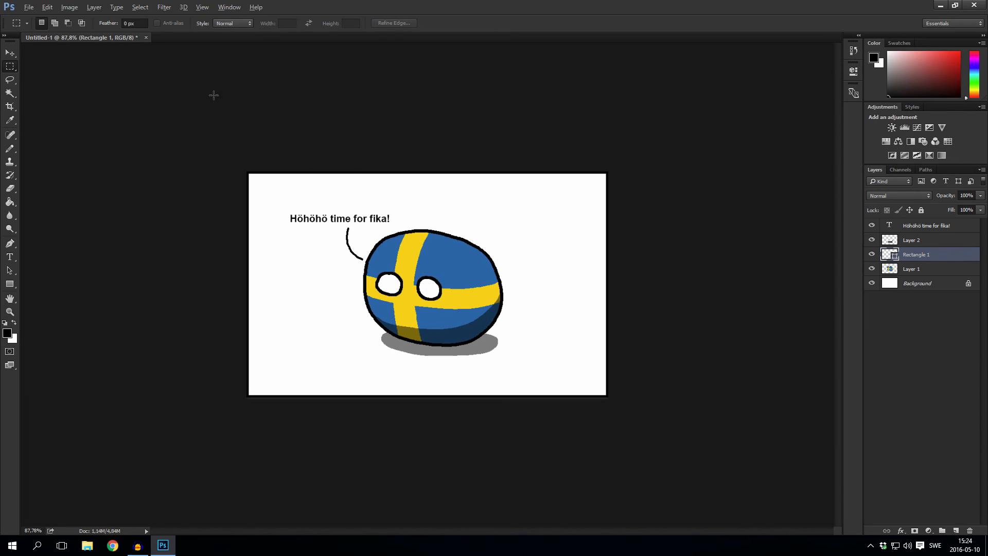
pyautogui.click(10, 107)
pyautogui.moveTo(427, 399); pyautogui.dragTo(426, 513)
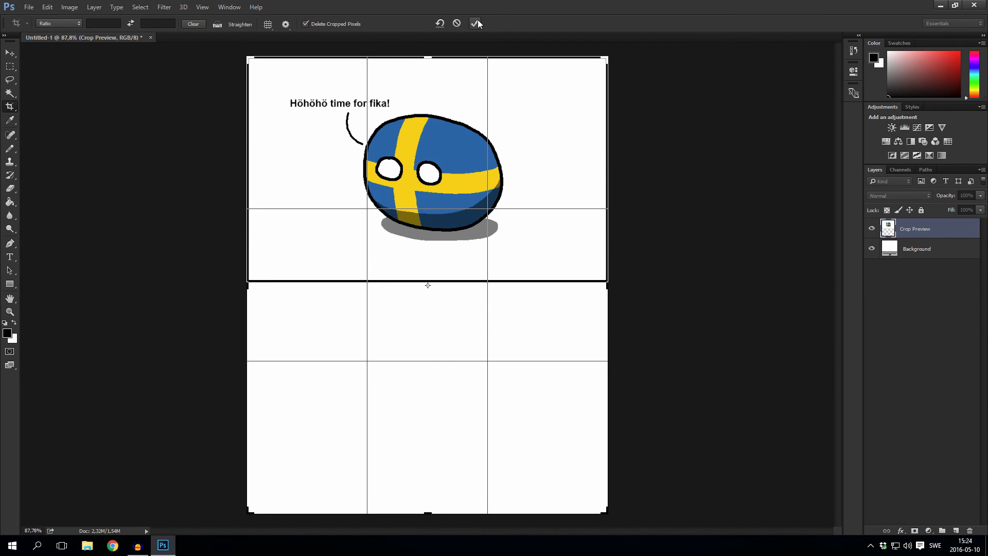
pyautogui.click(477, 22)
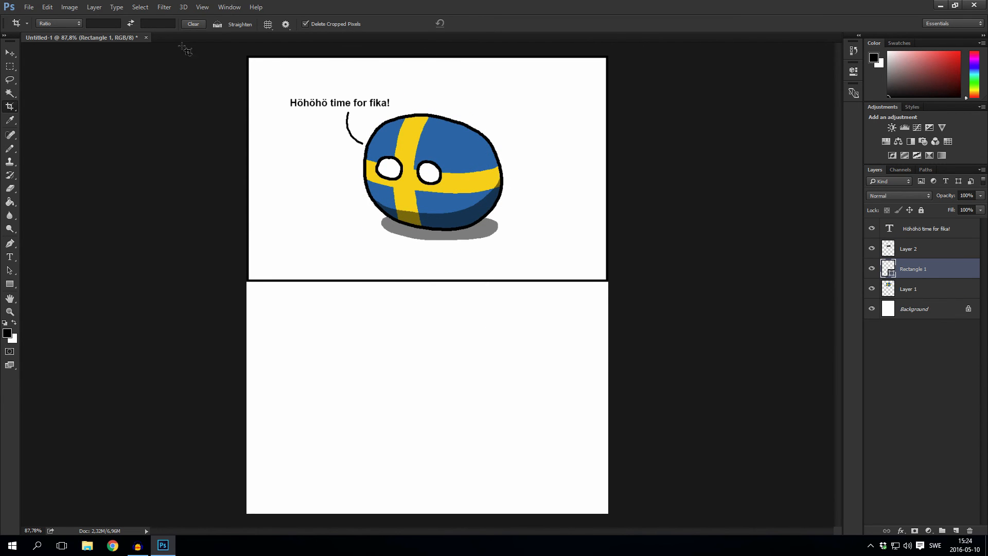
pyautogui.hotkey('ctrl', 'z')
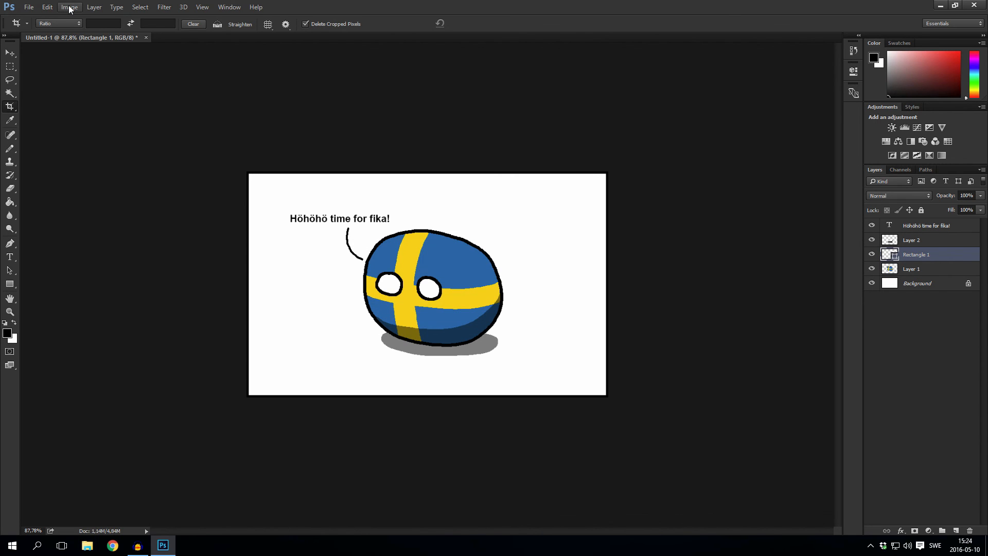
# - Extend the canvas to a height of 1500 pixels, anchored at the top centre so the new space is added below the panel
pyautogui.click(69, 7)
pyautogui.click(101, 90)
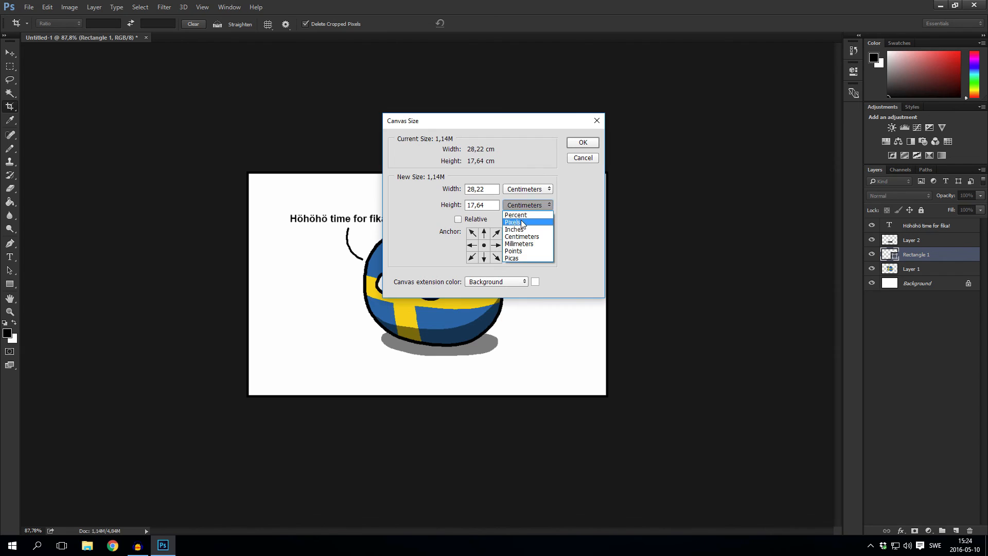
pyautogui.click(521, 222)
pyautogui.click(484, 203)
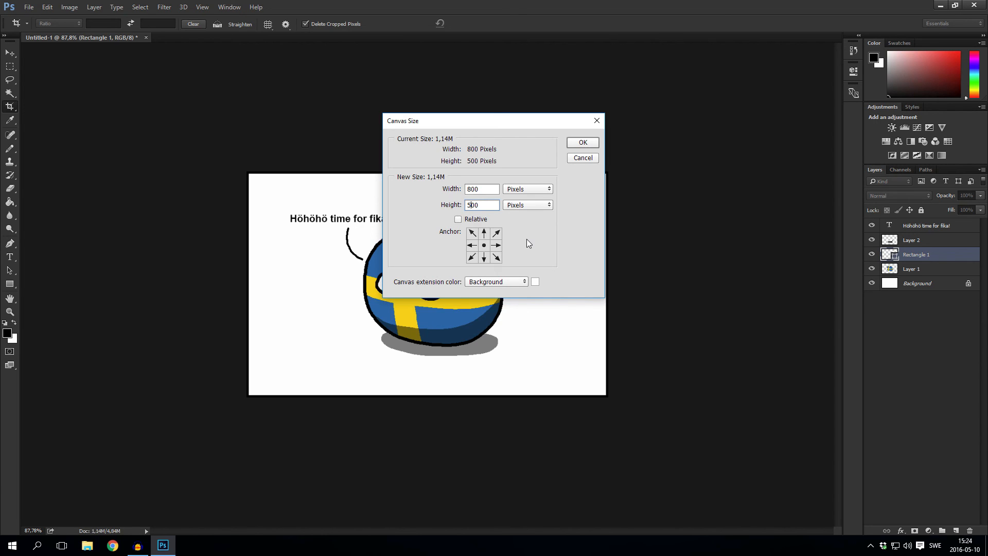
pyautogui.doubleClick(483, 204)
pyautogui.moveTo(489, 205); pyautogui.dragTo(442, 207)
pyautogui.write('15')
pyautogui.click(484, 234)
pyautogui.click(583, 145)
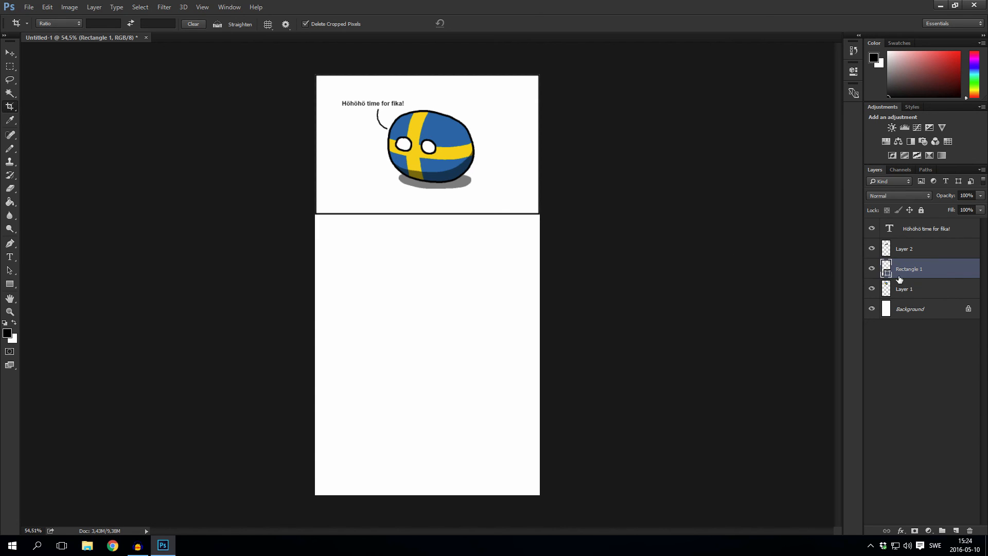
# - Duplicate the black panel frame twice and place the copies below the first panel to form the second and third panels
pyautogui.click(872, 268)
pyautogui.click(872, 268)
pyautogui.click(9, 53)
pyautogui.moveTo(469, 154); pyautogui.dragTo(465, 399)
pyautogui.scroll(-2, 483, 287)
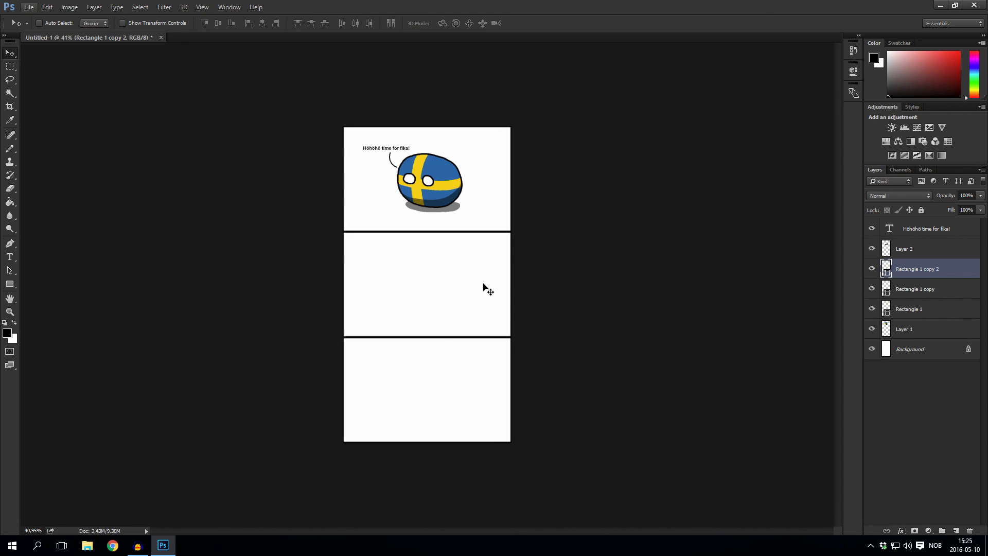
# - Inspect the three-panel layout and the countryball artwork at various magnifications, including 100%
pyautogui.scroll(2, 457, 271)
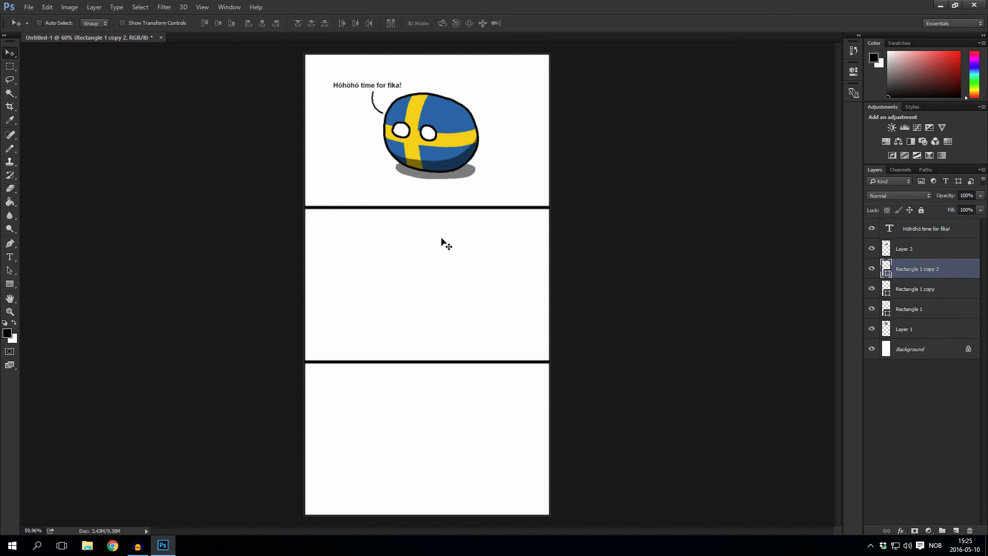
pyautogui.scroll(5, 413, 186)
pyautogui.scroll(-4, 413, 186)
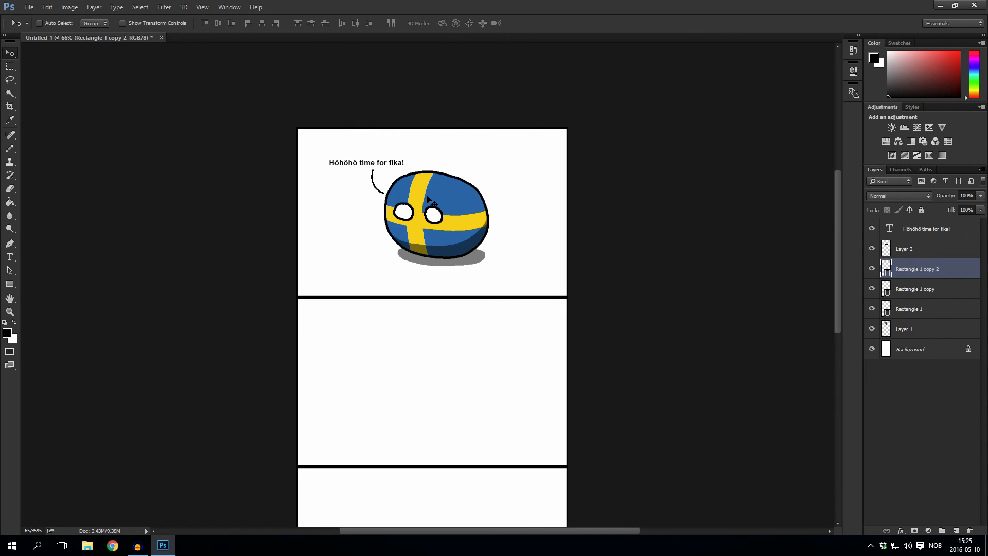
pyautogui.click(10, 311)
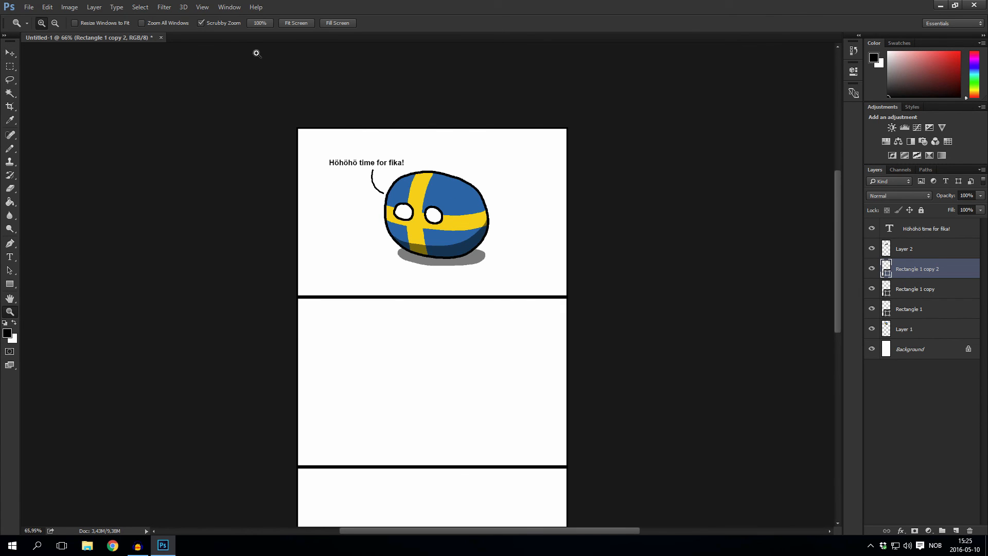
pyautogui.click(260, 23)
pyautogui.scroll(2, 438, 134)
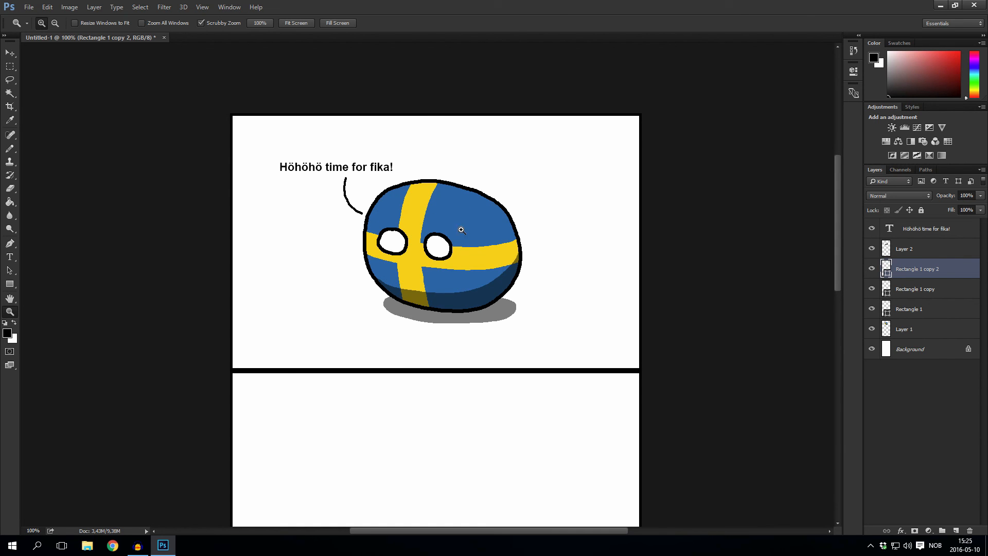
pyautogui.moveTo(494, 235)
pyautogui.mouseDown()
pyautogui.moveTo(525, 214)
pyautogui.moveTo(512, 229)
pyautogui.mouseUp()
pyautogui.moveTo(511, 229); pyautogui.dragTo(535, 227)
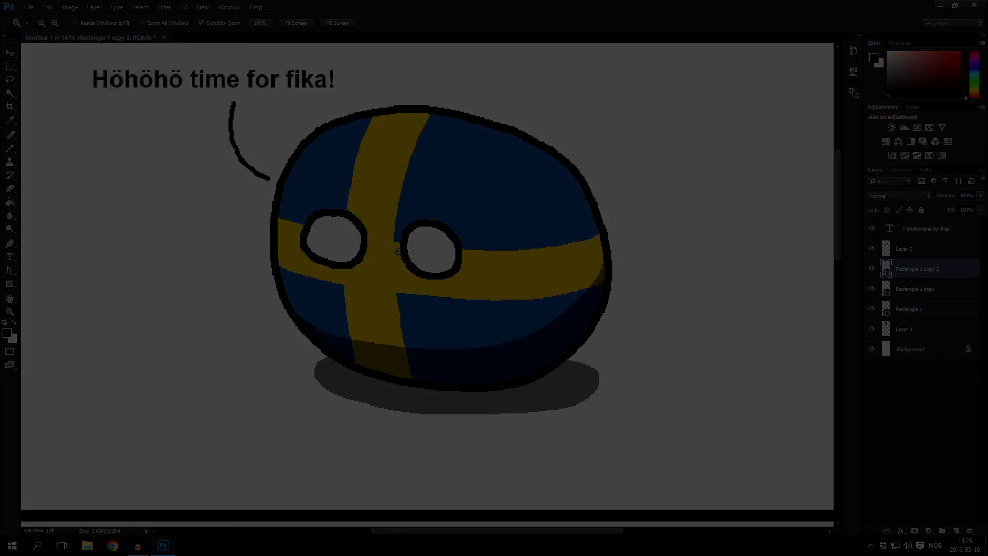